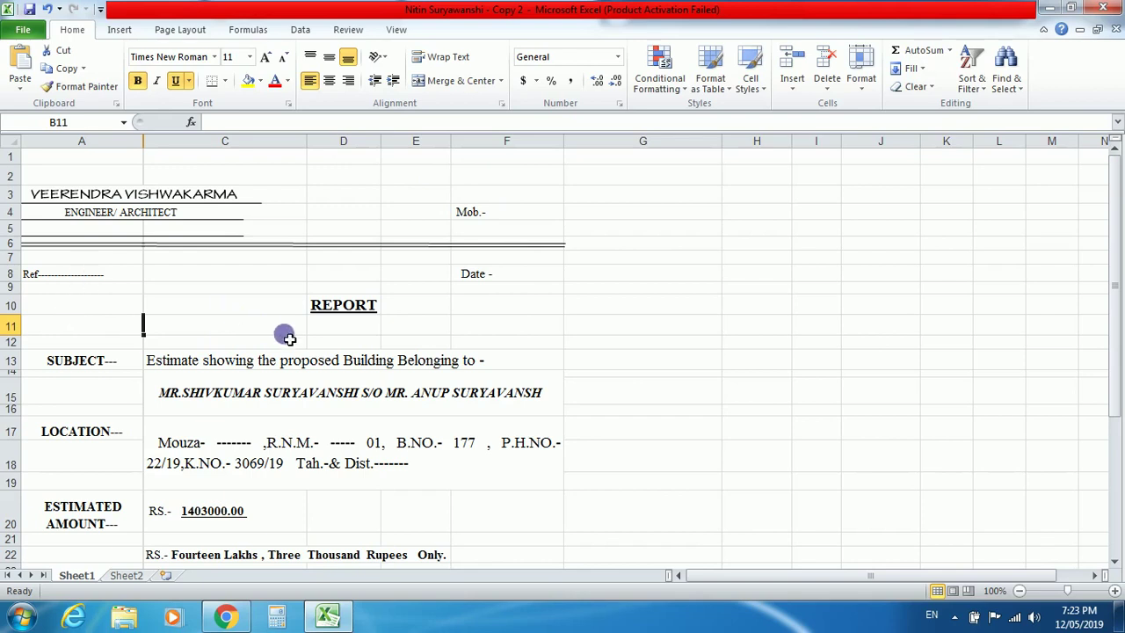
Step down the first sheet's report past the RATES, area and TOTAL AREA lines
key(Down)
key(Down)
key(Down)
key(Down)
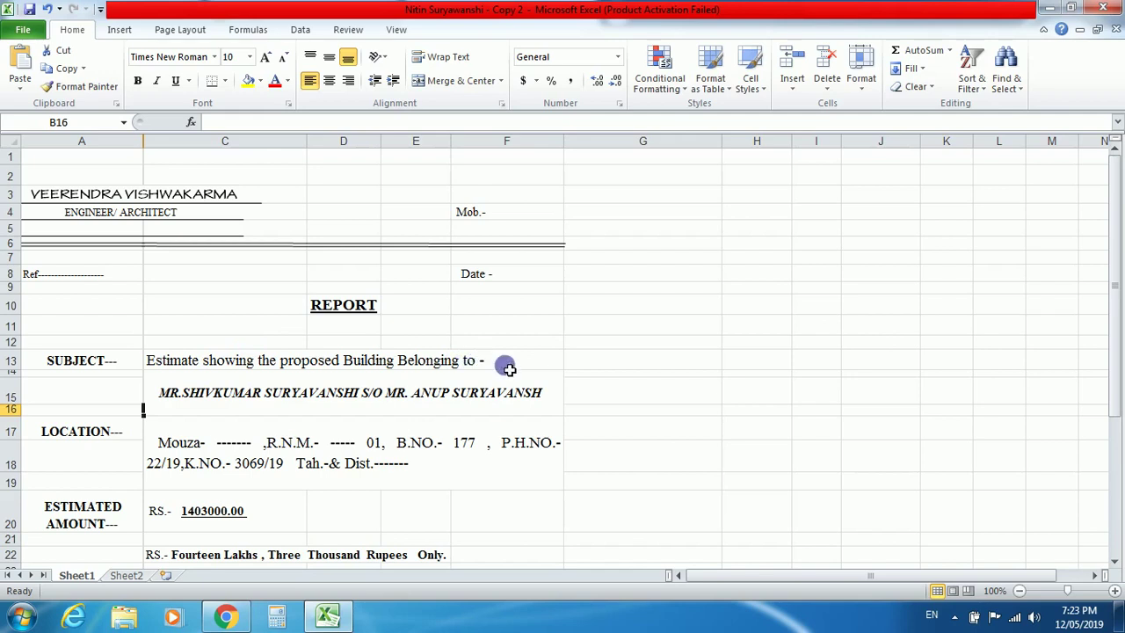
key(Down)
key(Down)
key(Down)
key(Down)
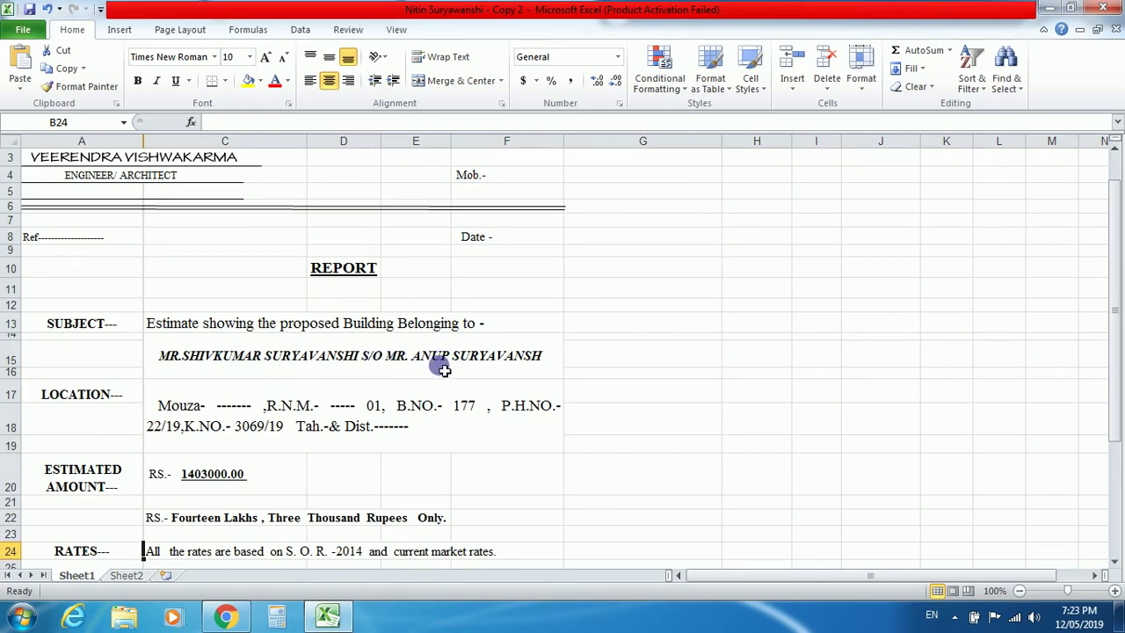
key(Down)
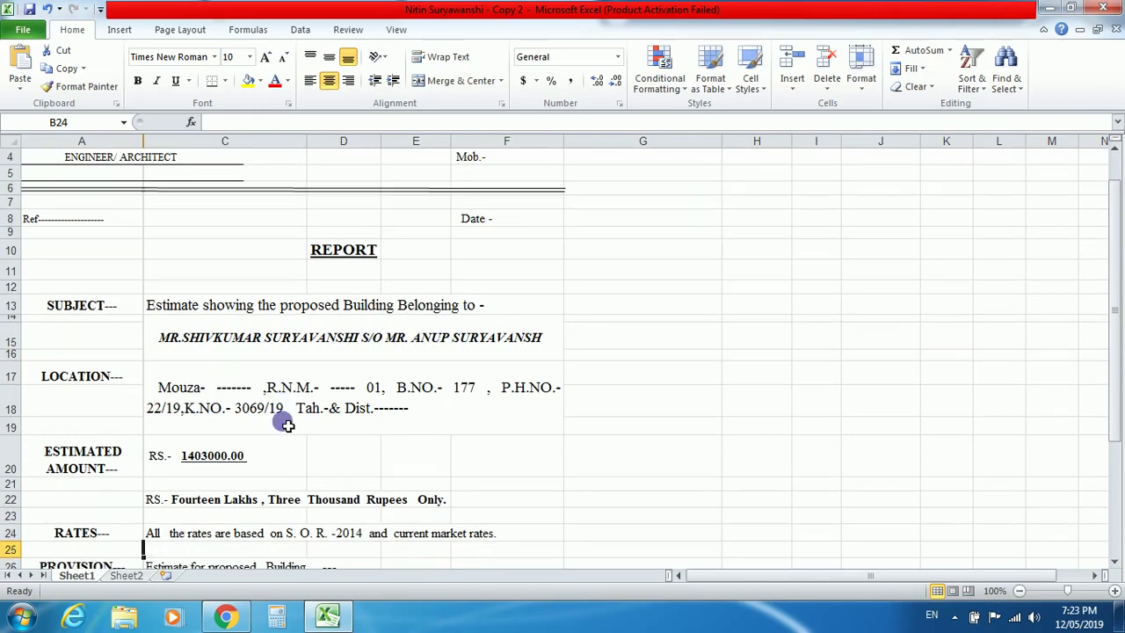
key(Down)
key(Down)
key(Down)
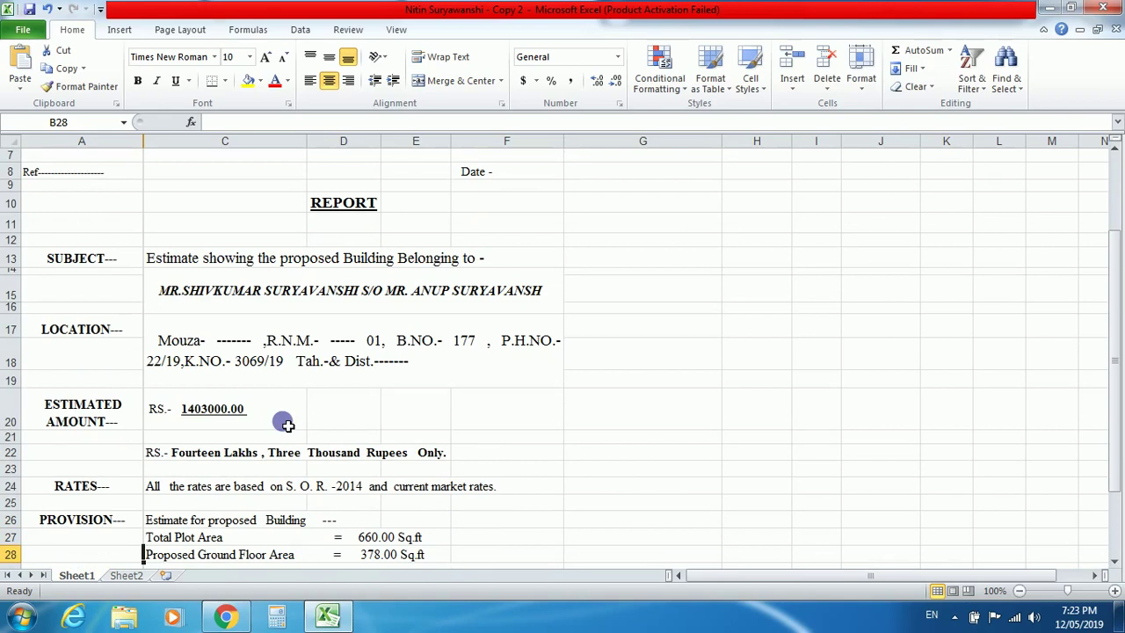
key(Down)
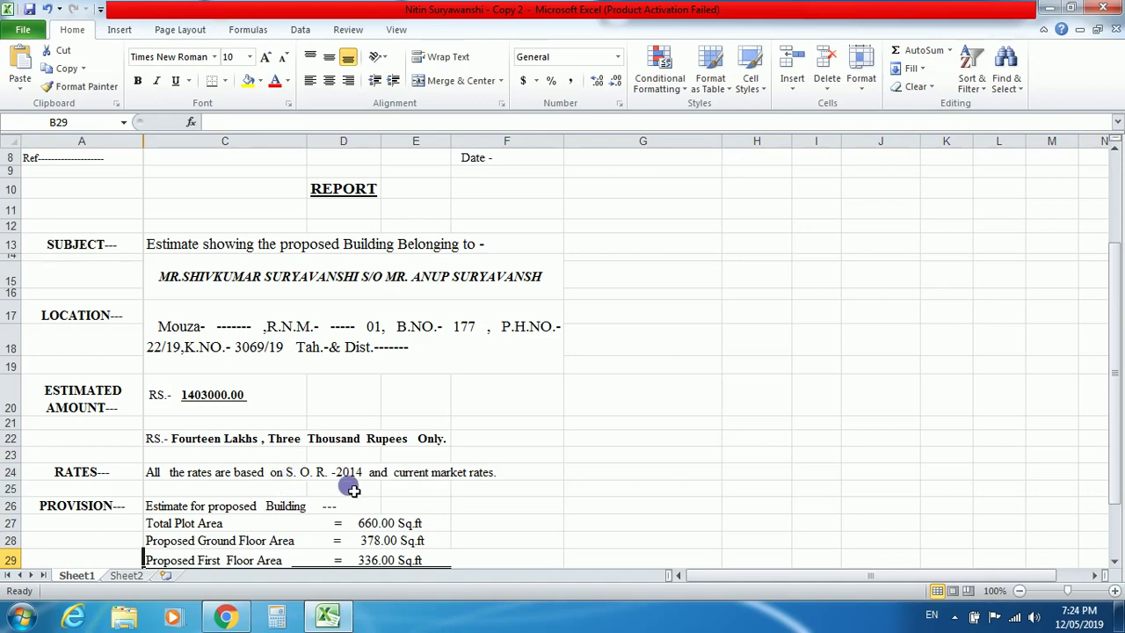
key(Down)
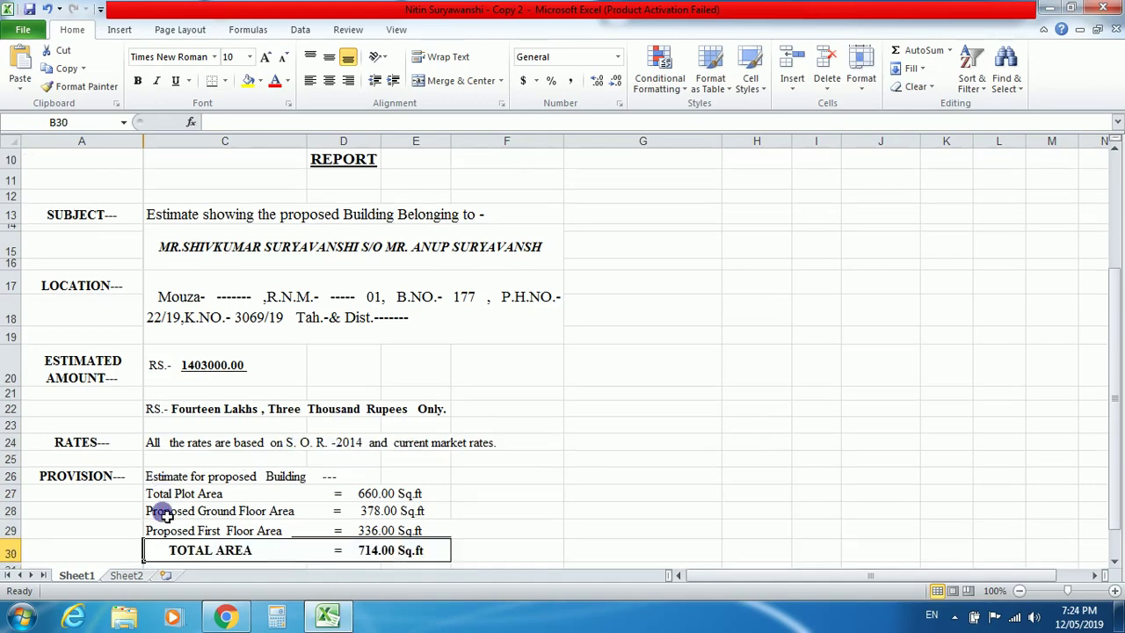
key(Down)
key(Down)
key(Down)
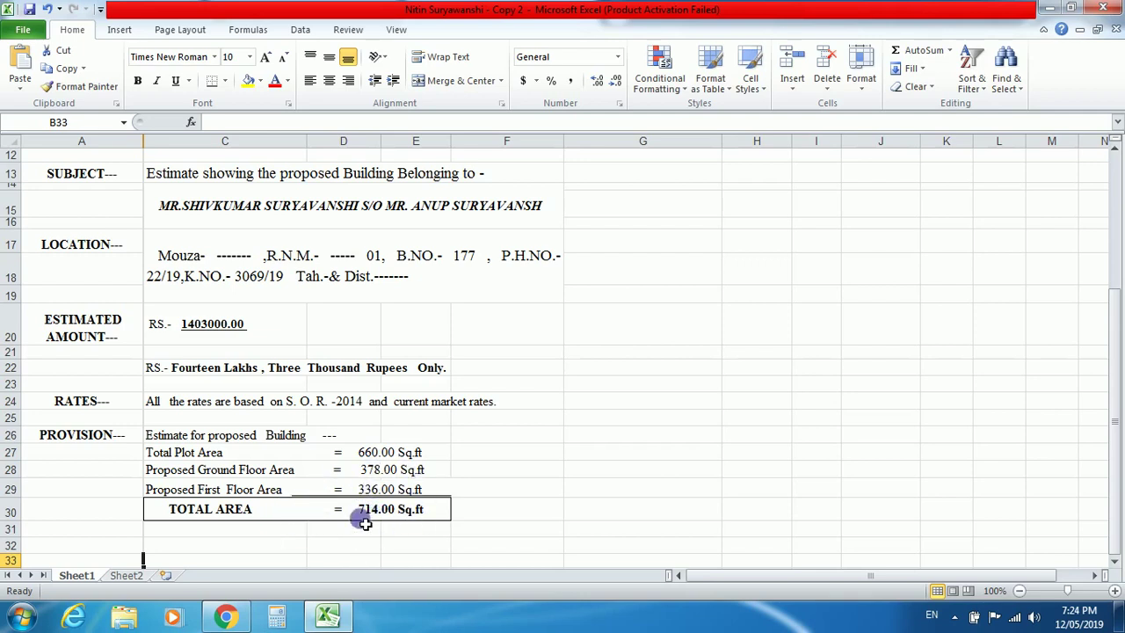
key(Down)
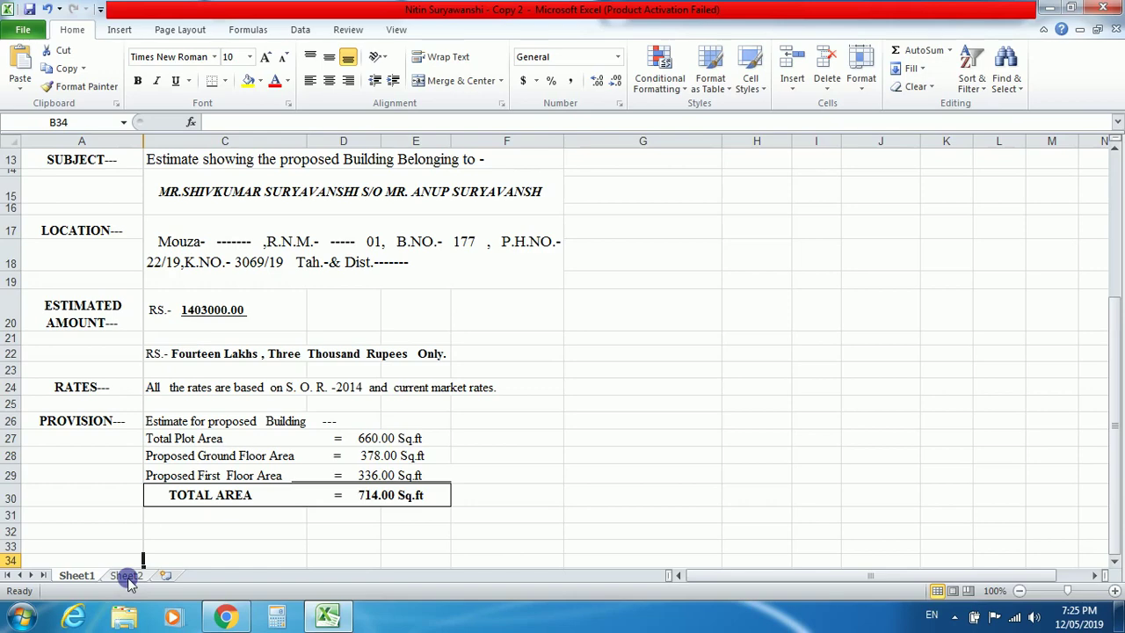
Switch to Sheet2 and go back up to the top of the ground floor estimate table
click(127, 576)
key(Up)
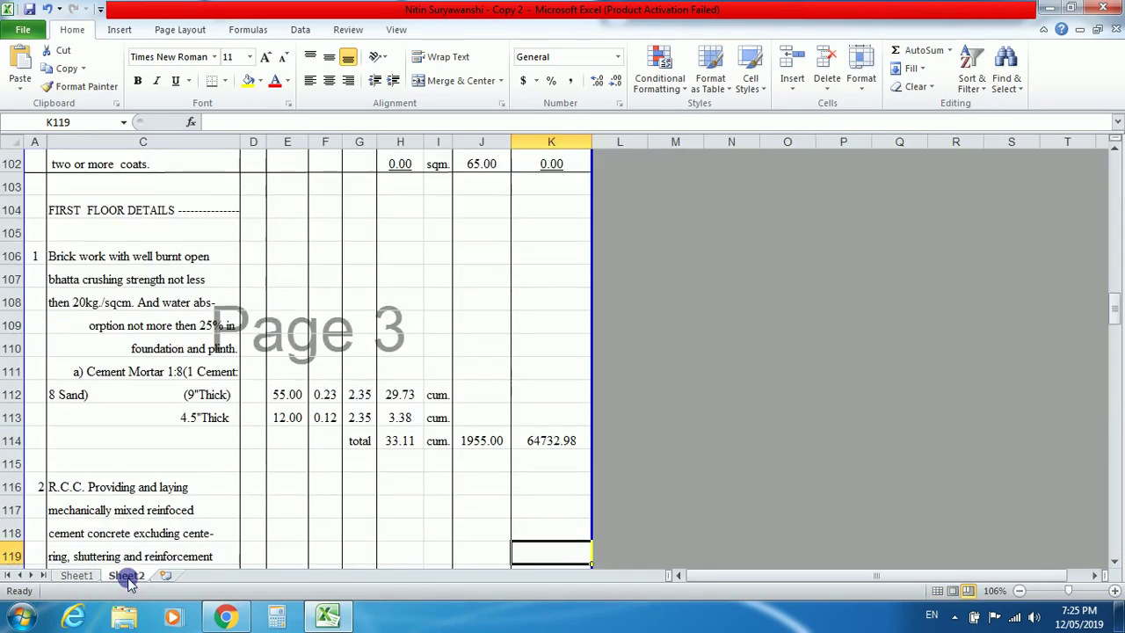
key(Up)
key(Up)
key(Up)
key(Up)
key(Up)
key(Up)
key(Up)
key(Up)
key(Up)
key(Up)
key(Up)
key(Up)
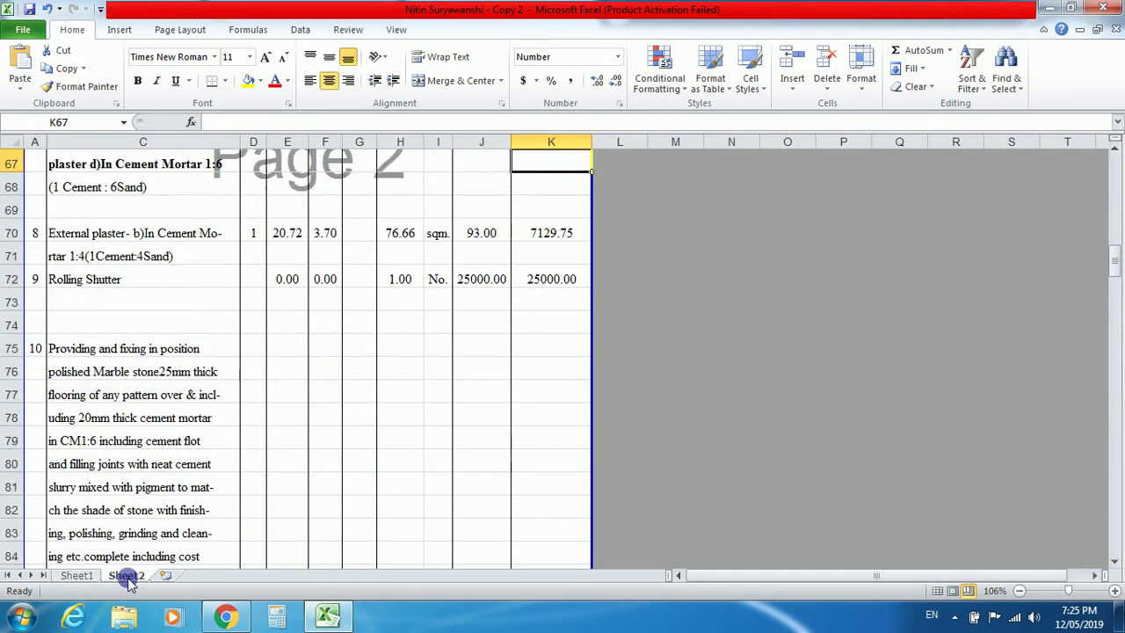
key(Up)
key(Up)
key(Up)
key(Up)
key(Up)
key(Up)
key(Up)
key(Up)
key(Up)
key(Up)
key(Up)
key(Up)
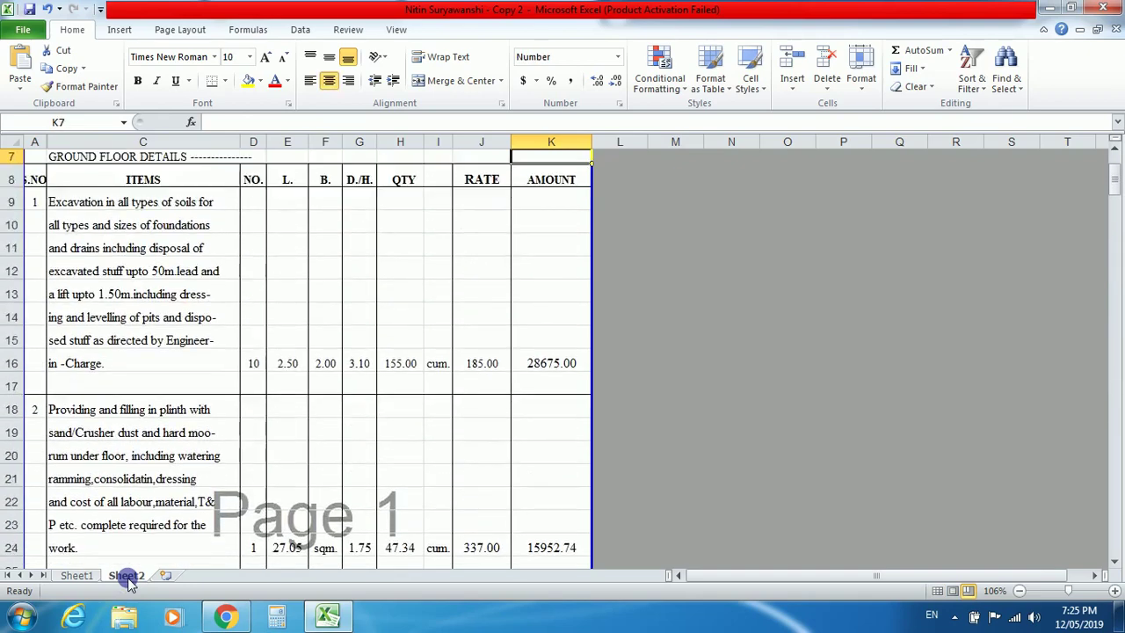
key(Up)
key(Up)
key(Up)
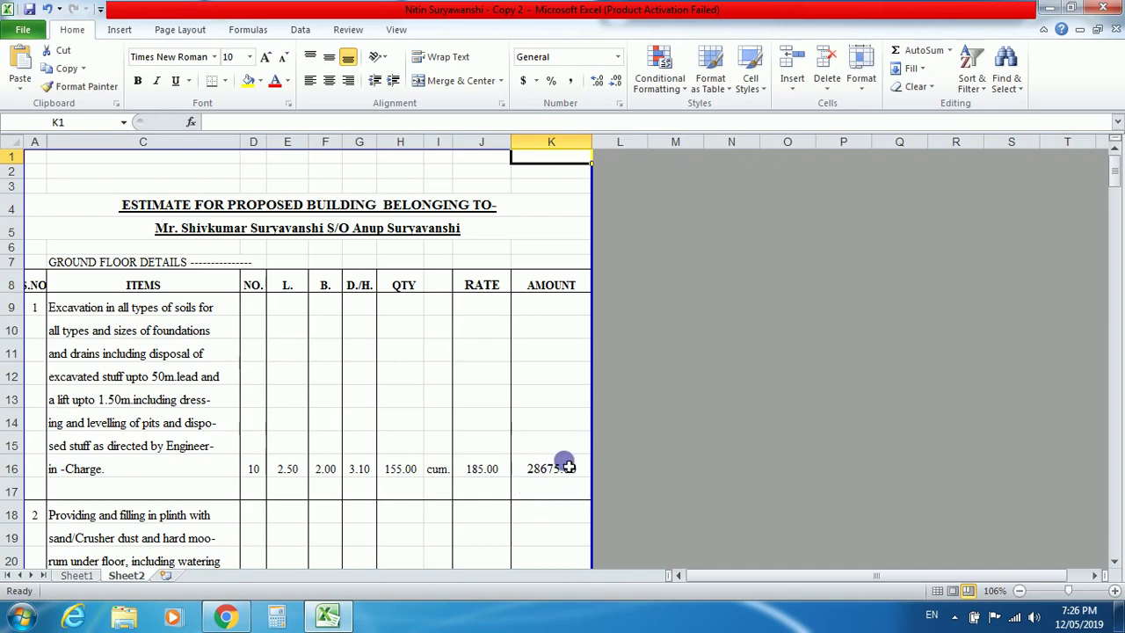
key(Down)
key(ctrl+Down)
key(ctrl+Down)
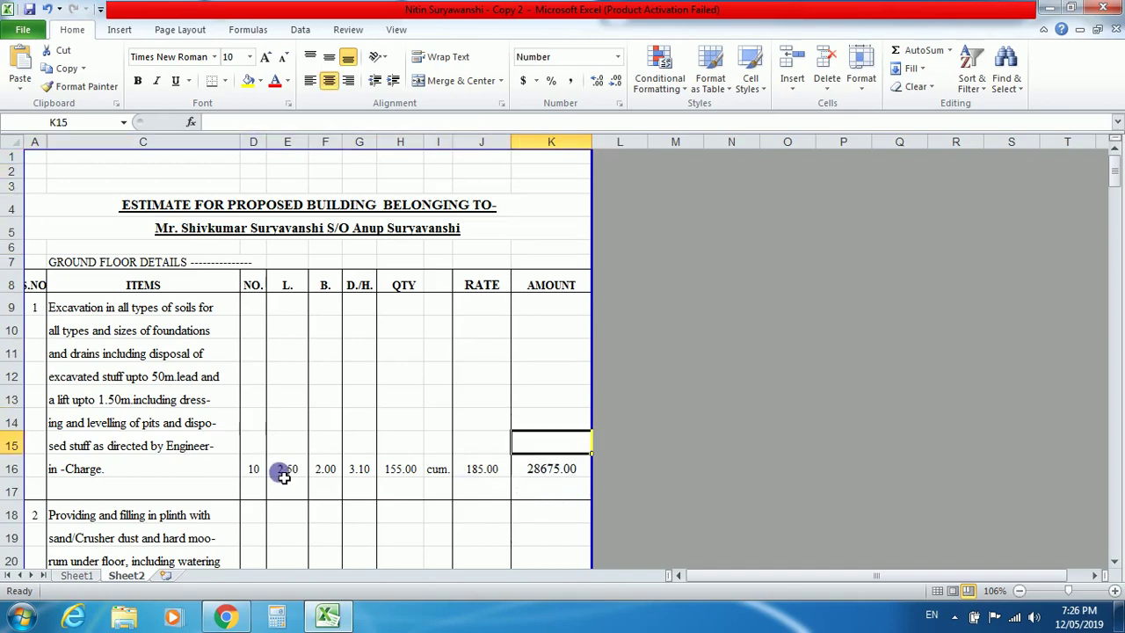
key(Left)
key(Left)
key(Home)
key(Down)
key(Down)
key(Down)
key(Down)
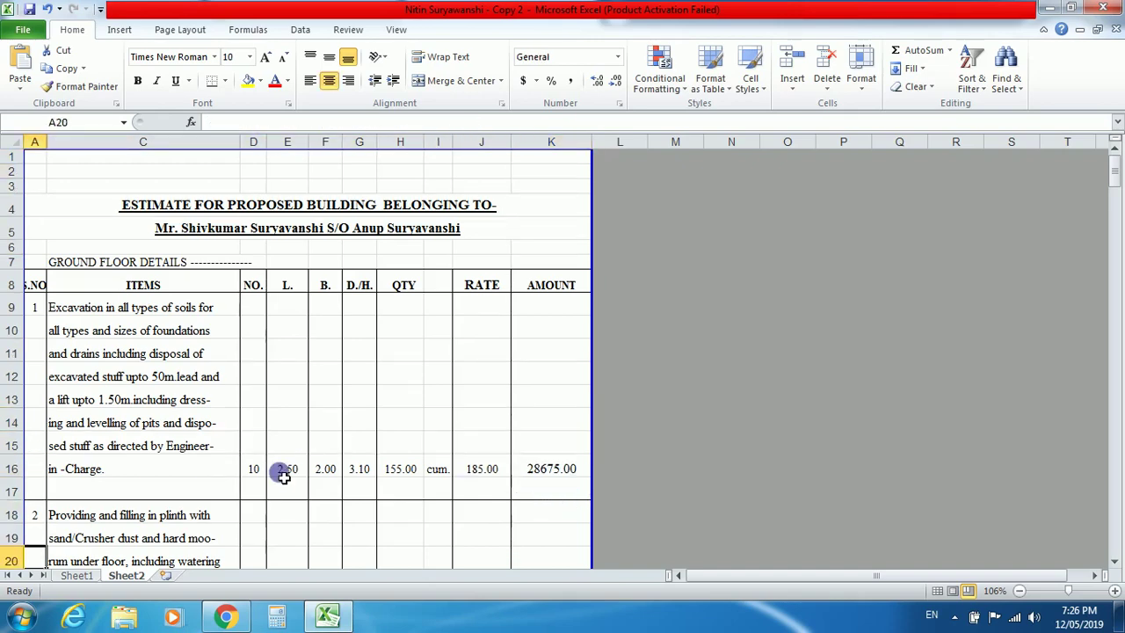
key(Down)
key(Down)
key(Down)
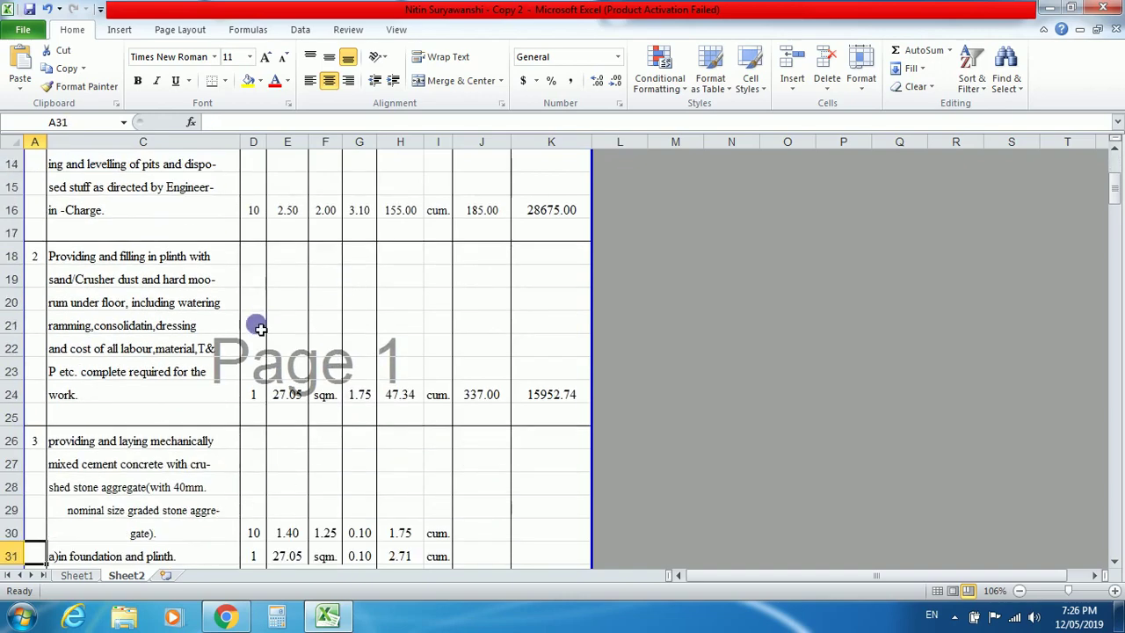
key(Up)
key(Up)
key(Up)
key(Up)
key(Up)
key(Up)
key(Right)
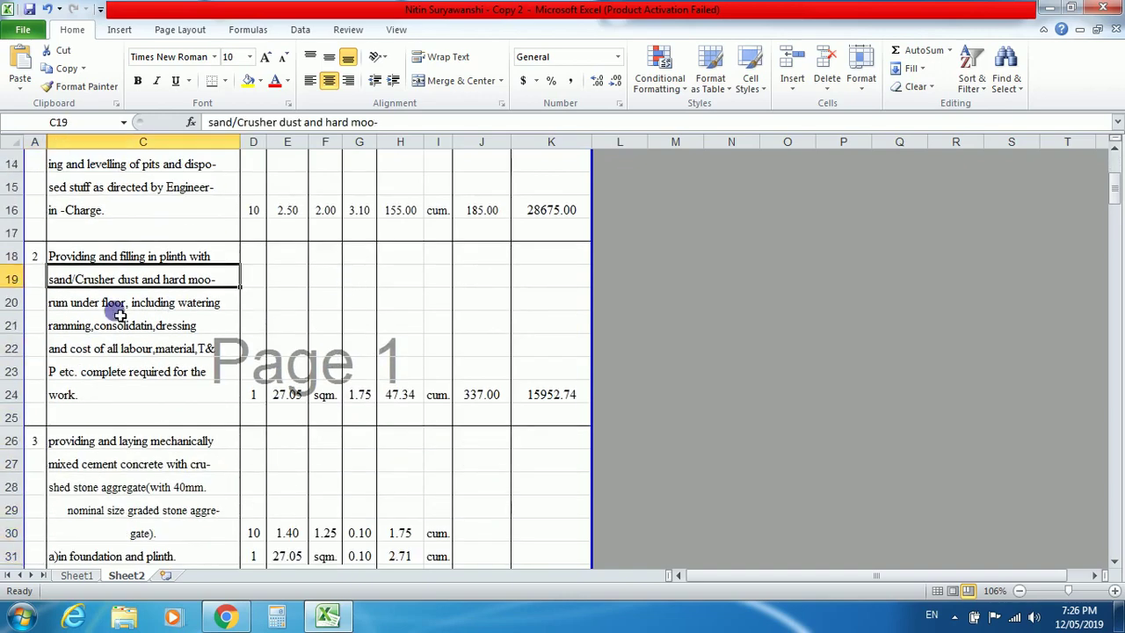
key(Up)
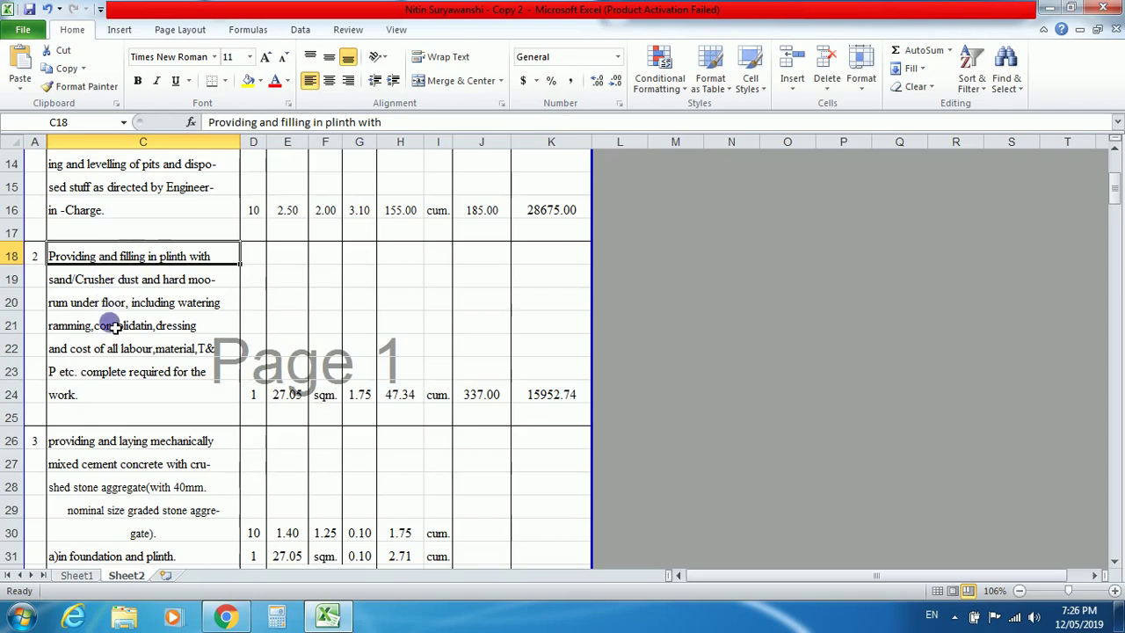
key(Down)
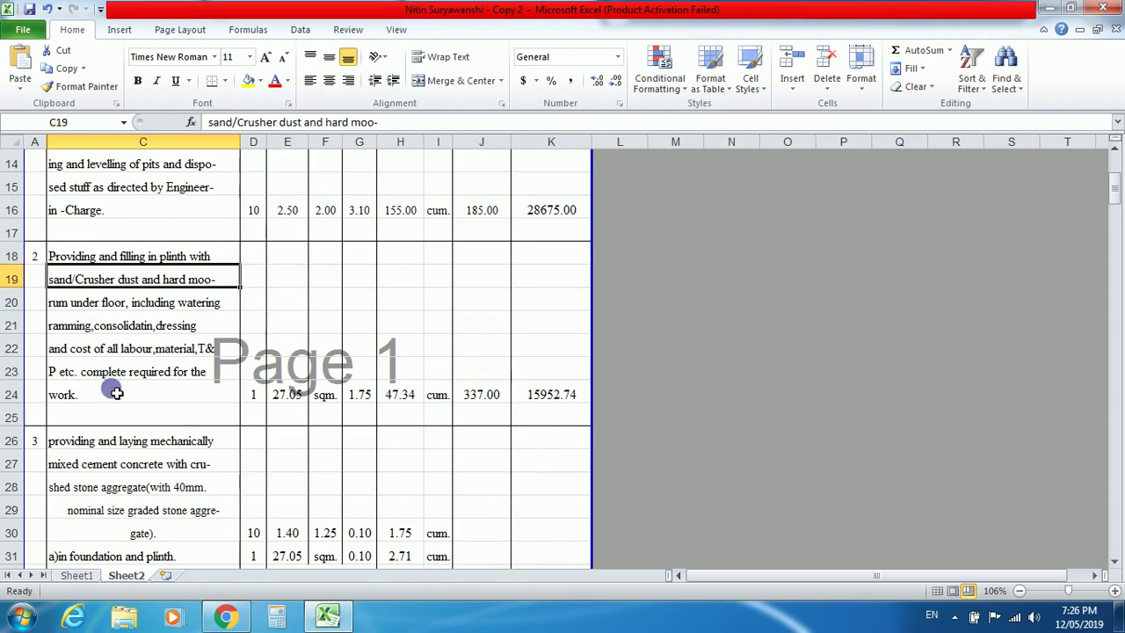
key(Down)
key(Down)
key(Down)
key(Up)
key(Up)
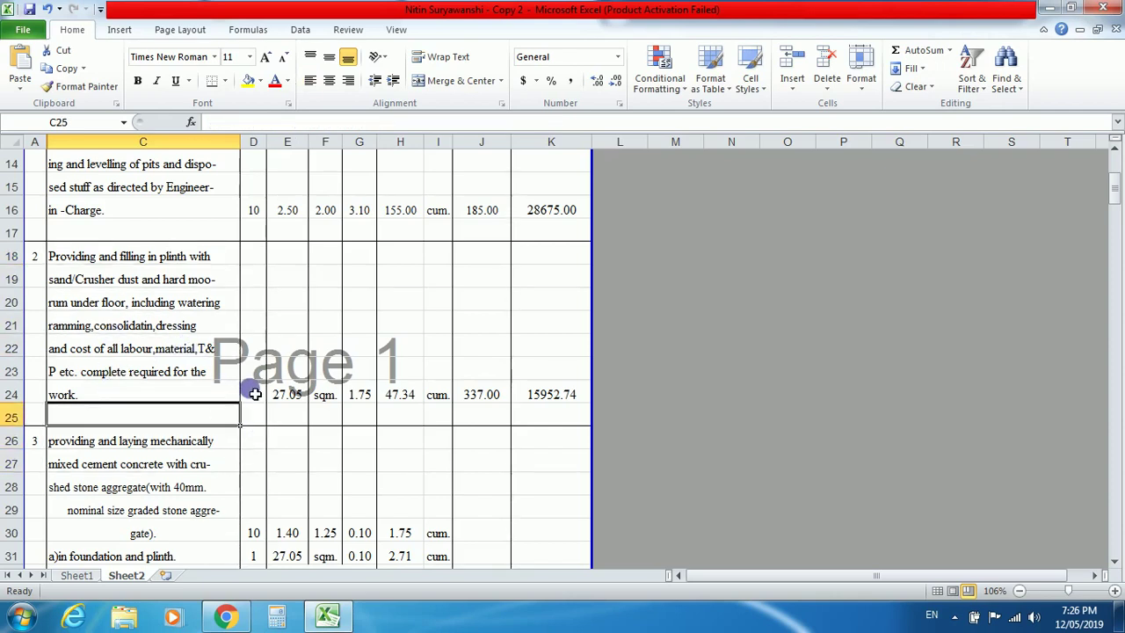
click(288, 395)
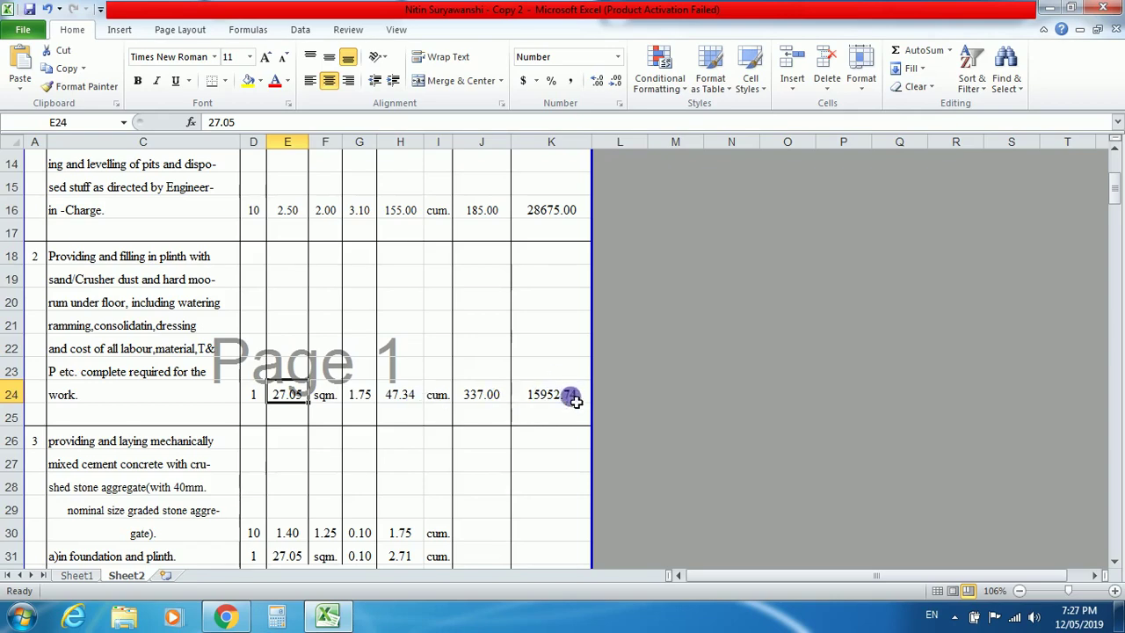
Move down past the third item's measurements to the brick work item's 16.37 cum total row
key(Down)
key(Down)
key(Down)
key(Down)
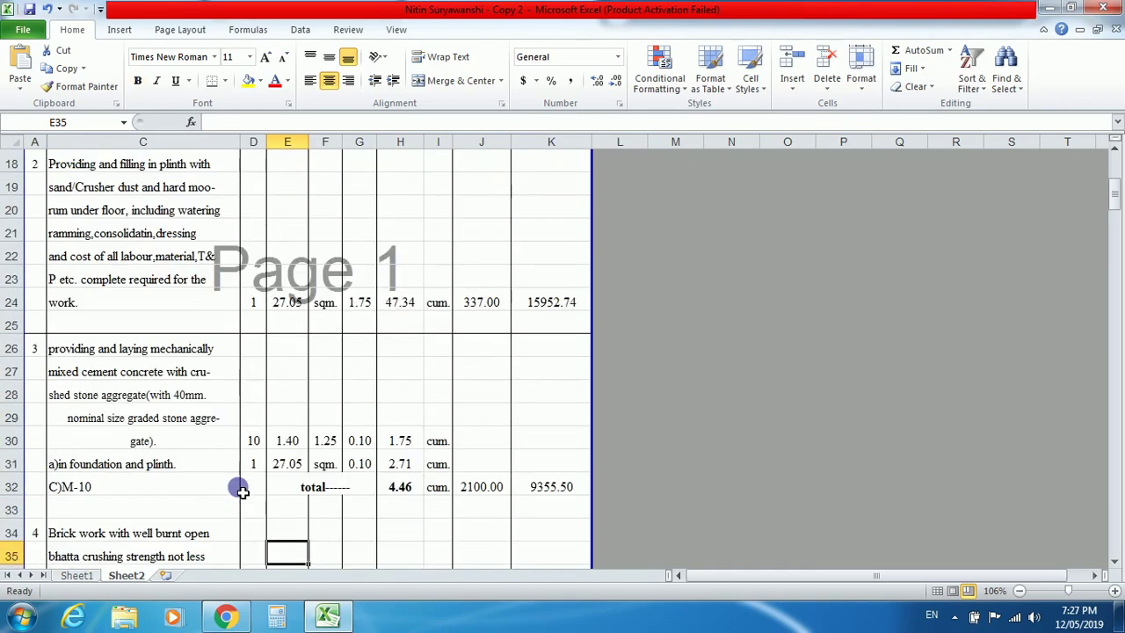
key(Down)
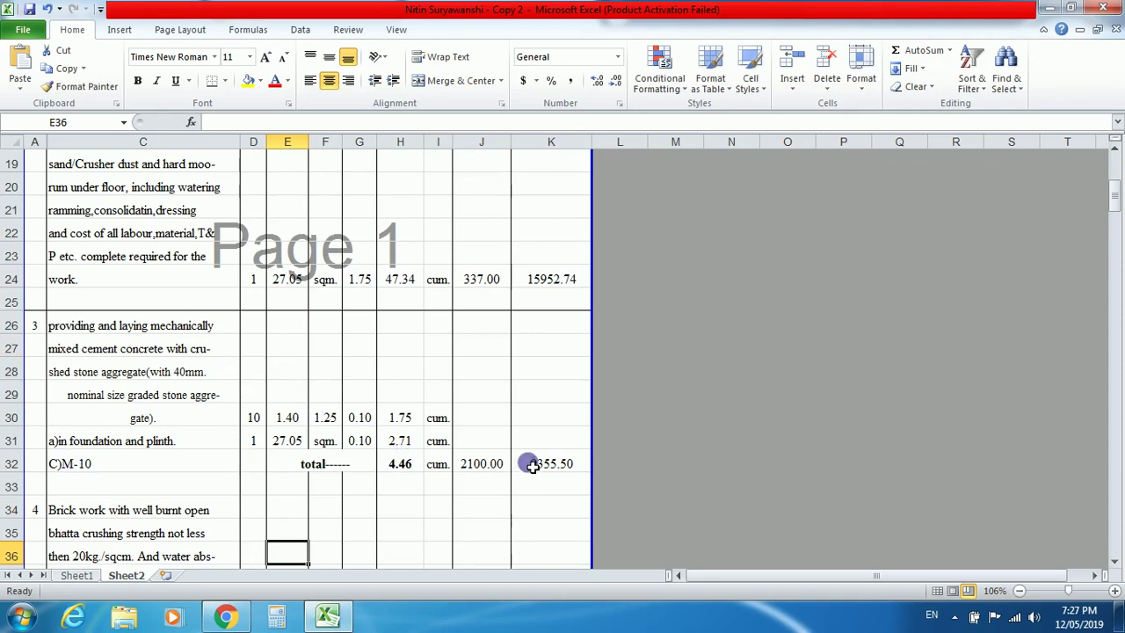
key(Down)
key(Down)
key(Down)
key(Down)
key(Down)
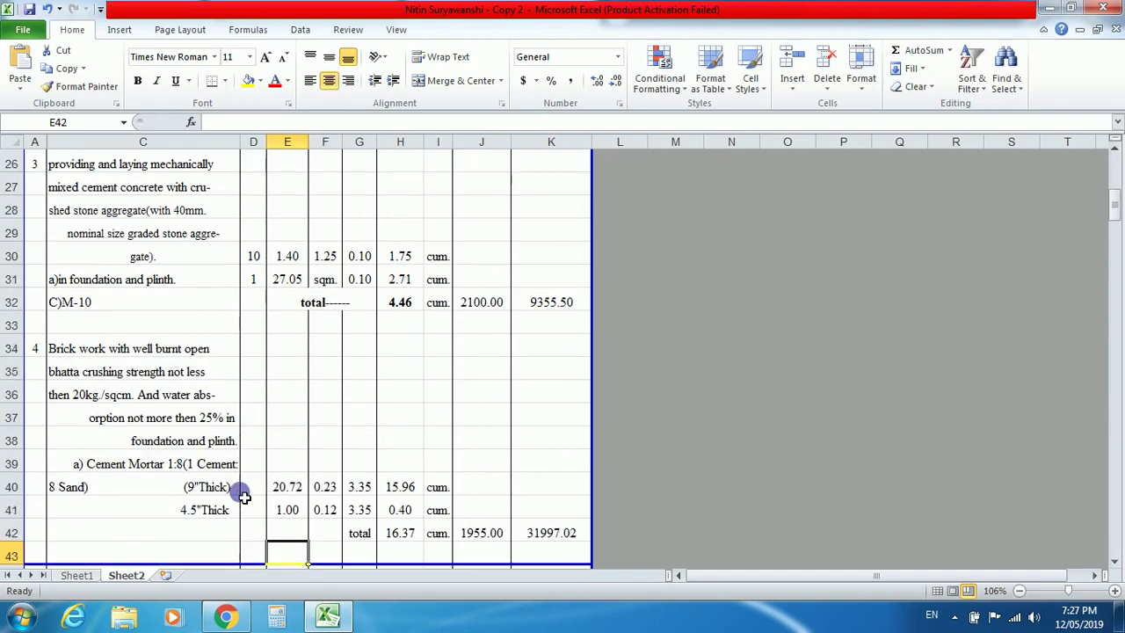
key(Down)
key(Down)
key(Down)
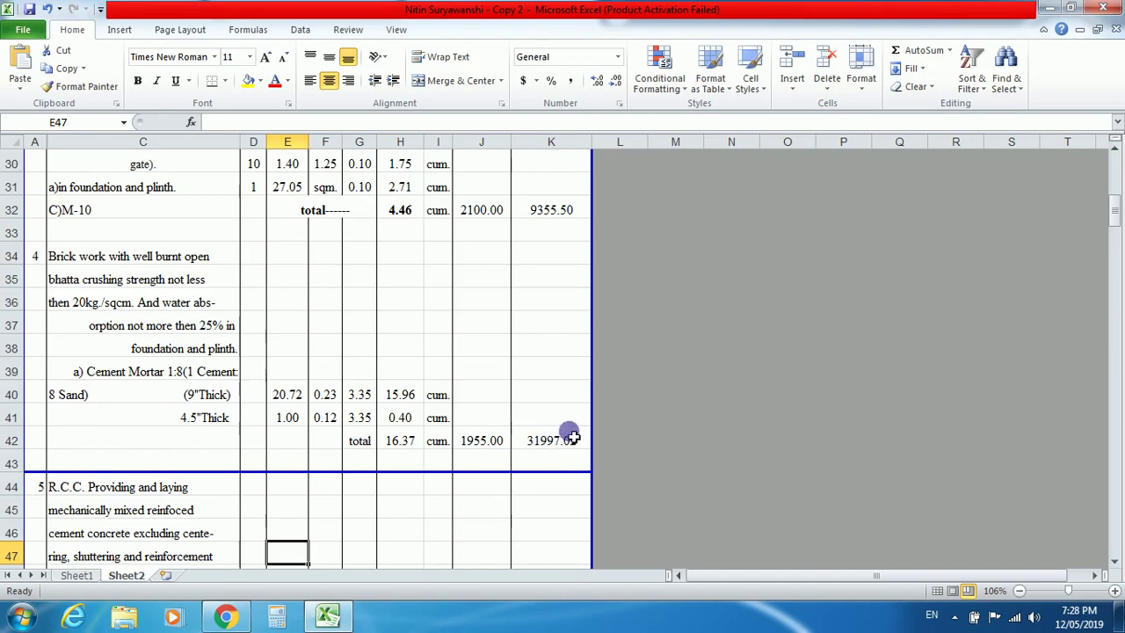
Check the R.C.C. item's count of 10 in D49 and its amount formula =J55*H55 in K55
key(Down)
key(Down)
key(Down)
key(Down)
key(Down)
key(Down)
key(Down)
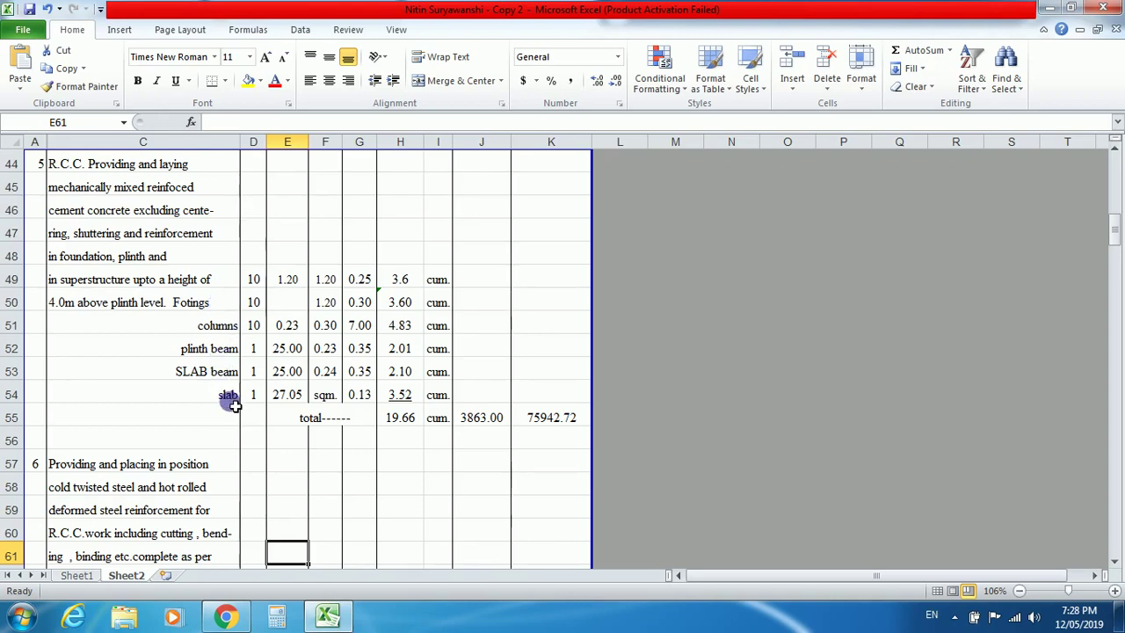
key(Right)
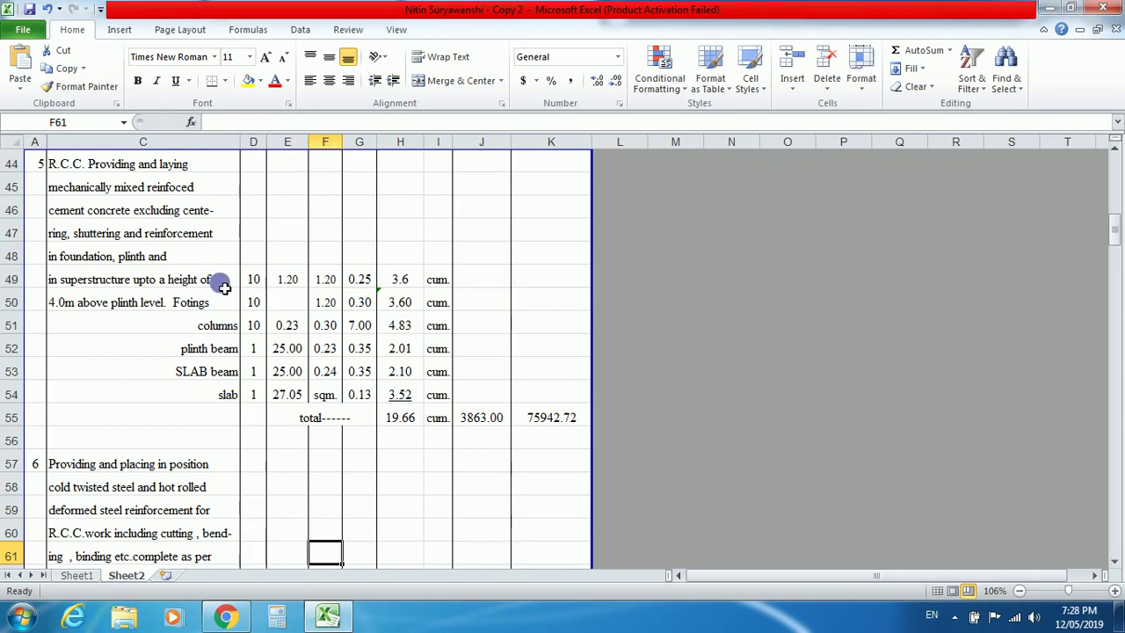
click(253, 279)
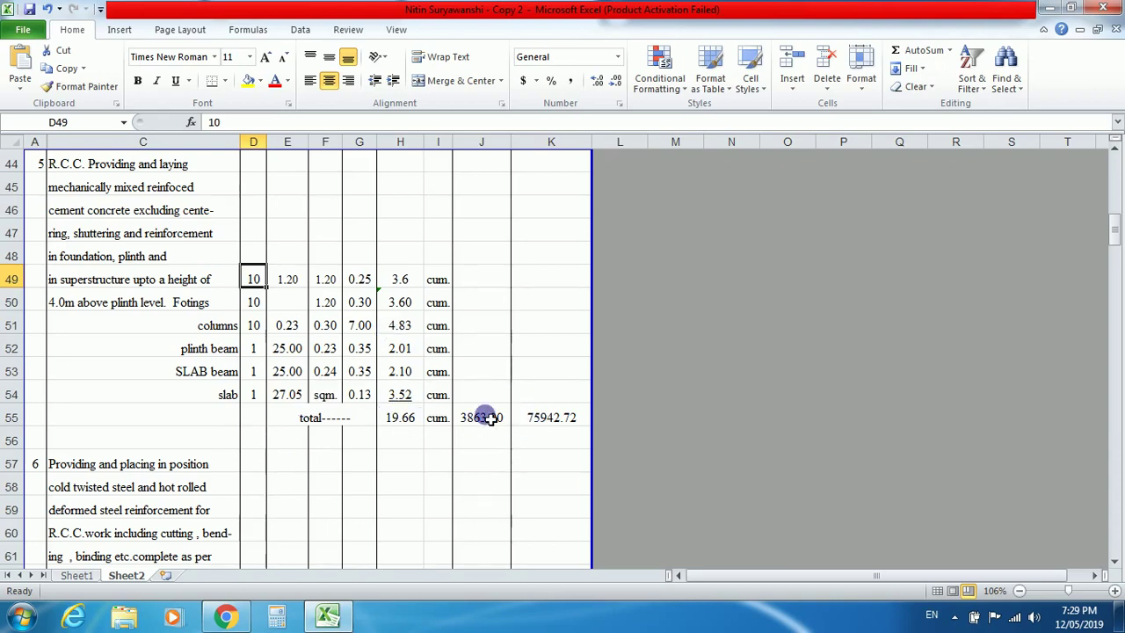
click(551, 423)
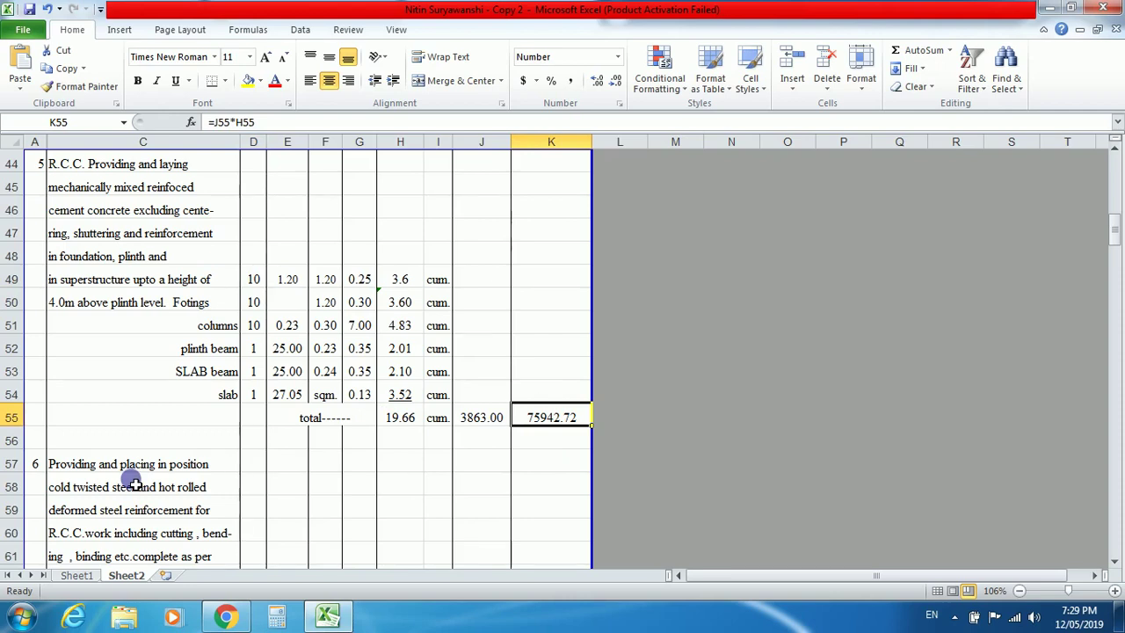
key(Down)
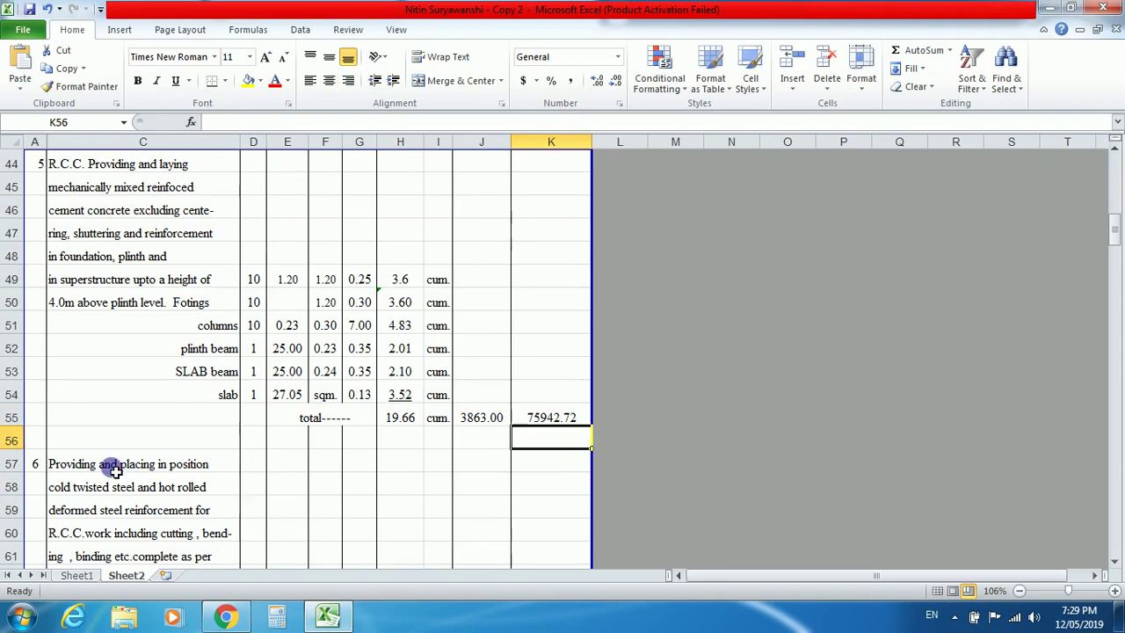
click(118, 479)
Step down column C through steel reinforcement, marble flooring and painting items to C104
key(Down)
key(Down)
key(Down)
key(Down)
key(Down)
key(Down)
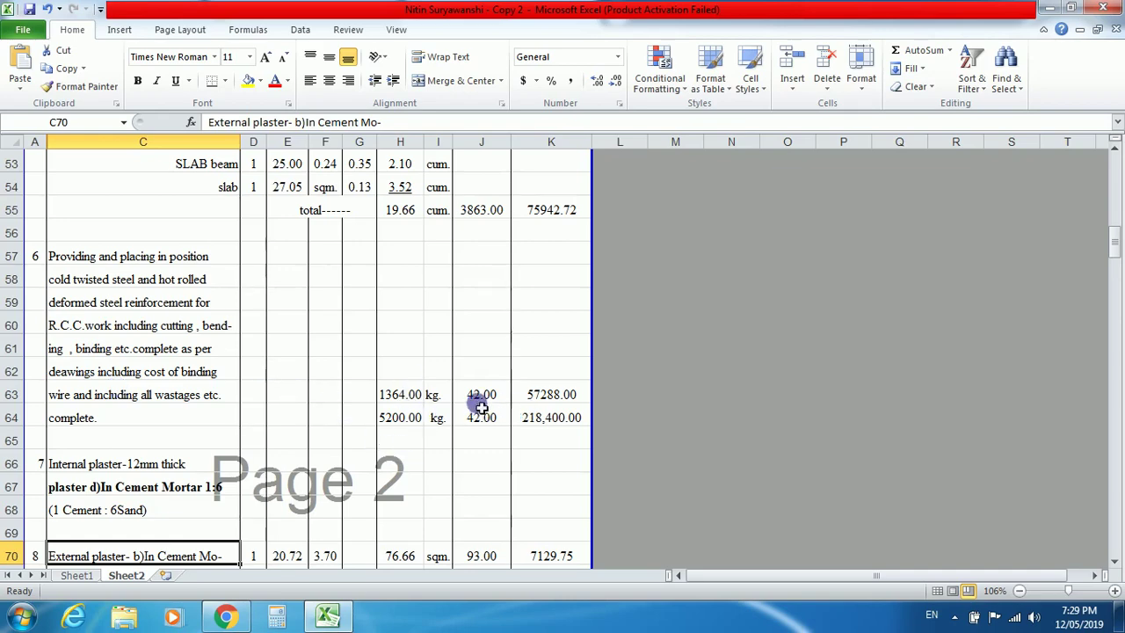
key(Down)
key(Down)
key(Down)
key(Down)
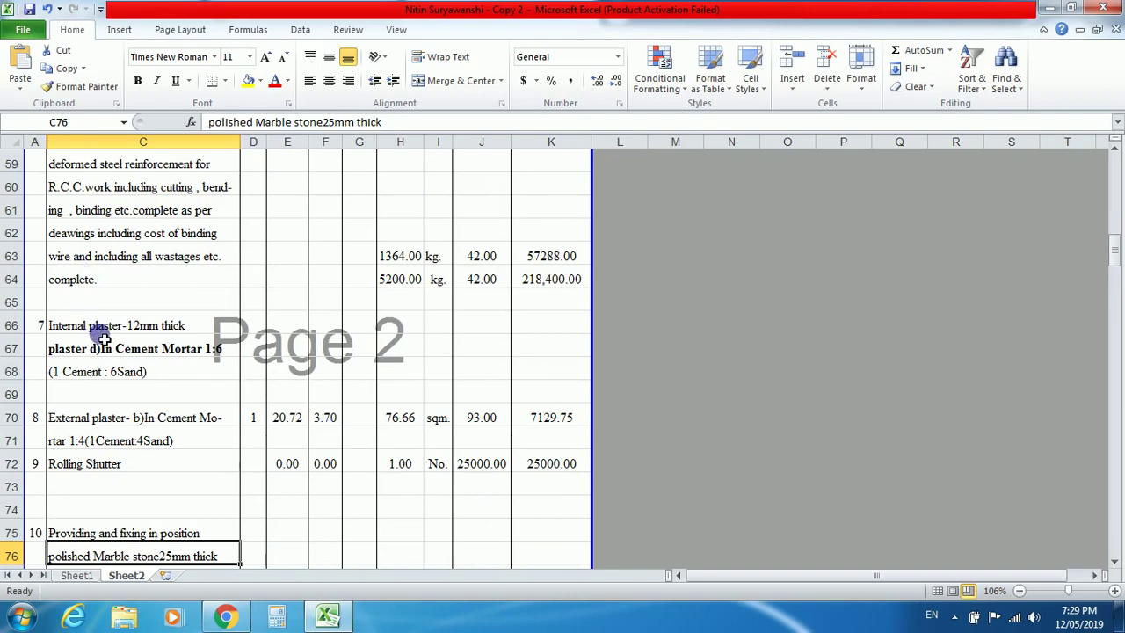
key(Down)
key(Down)
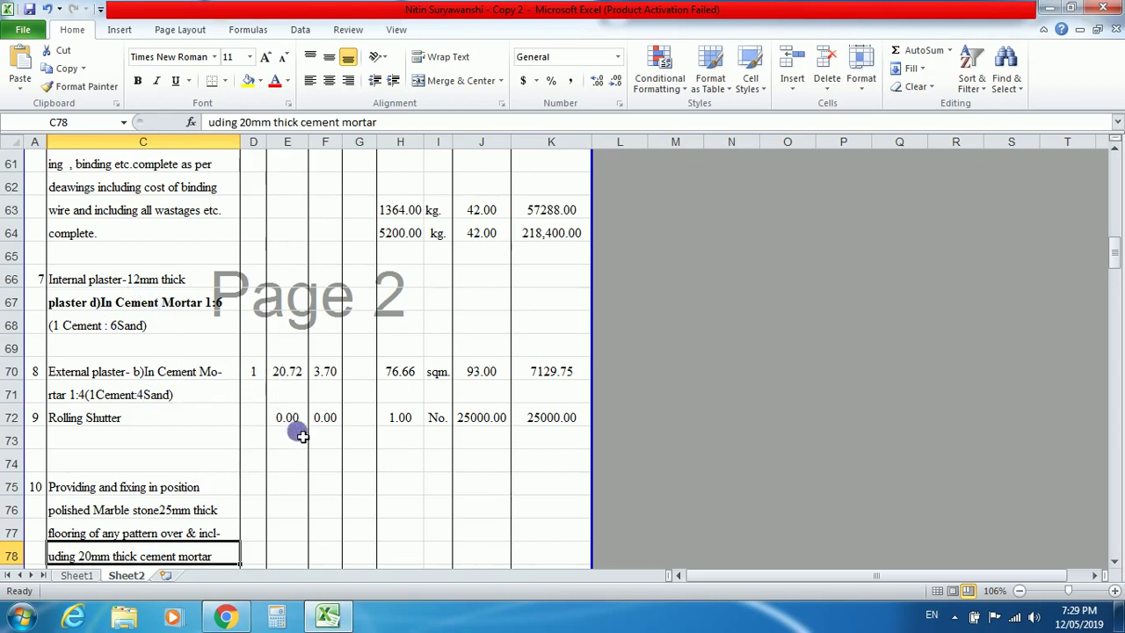
key(Down)
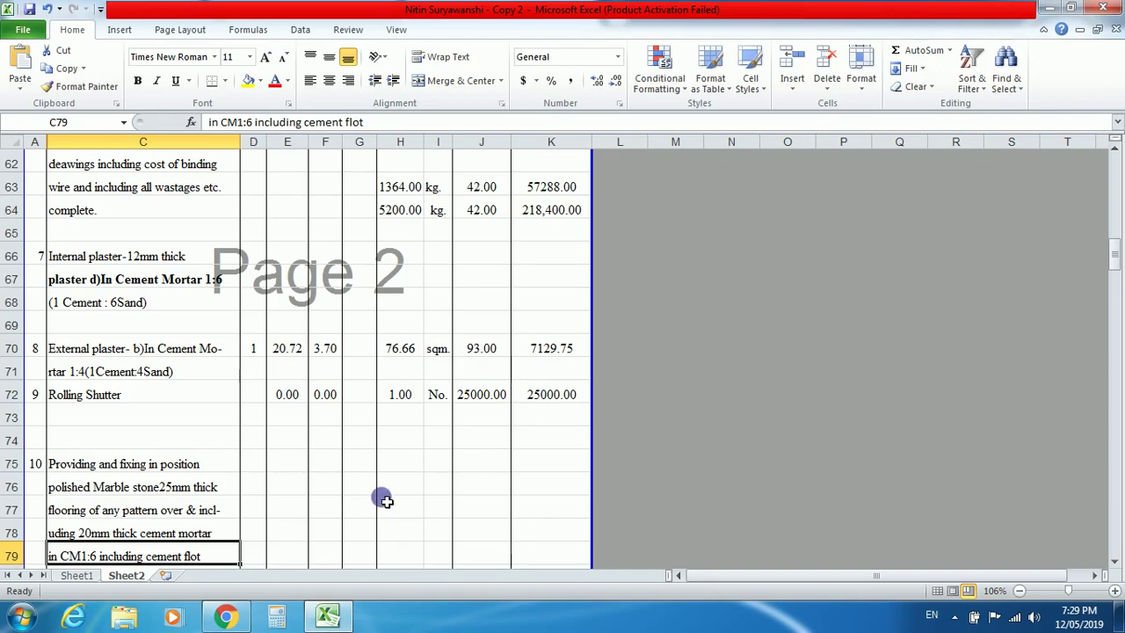
key(Down)
key(Down)
key(Down)
key(Down)
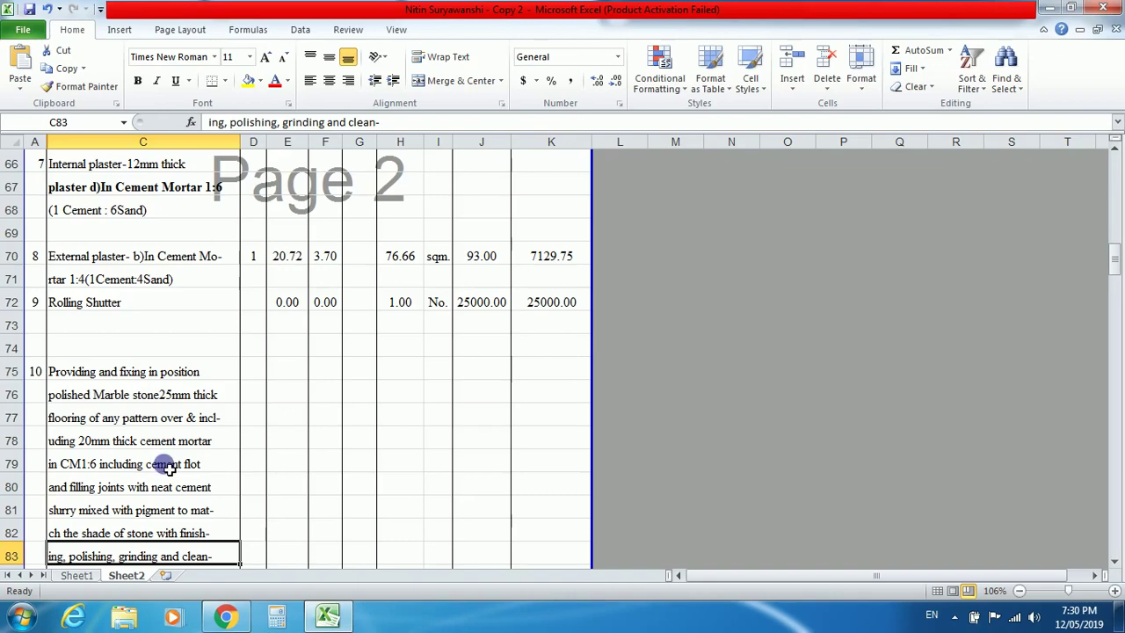
key(Down)
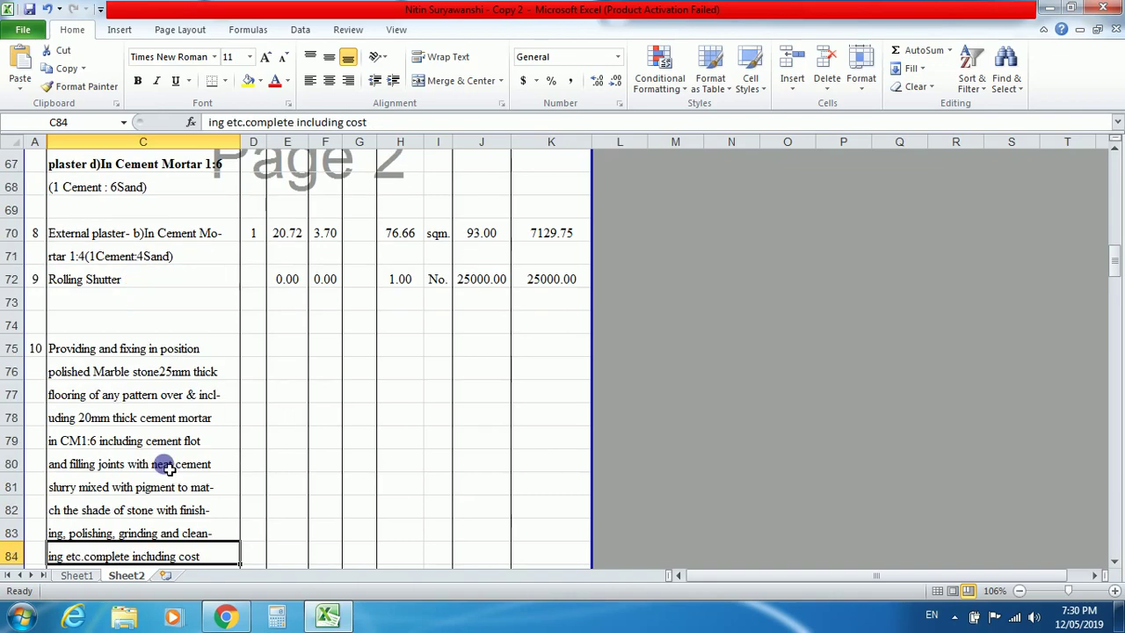
key(Down)
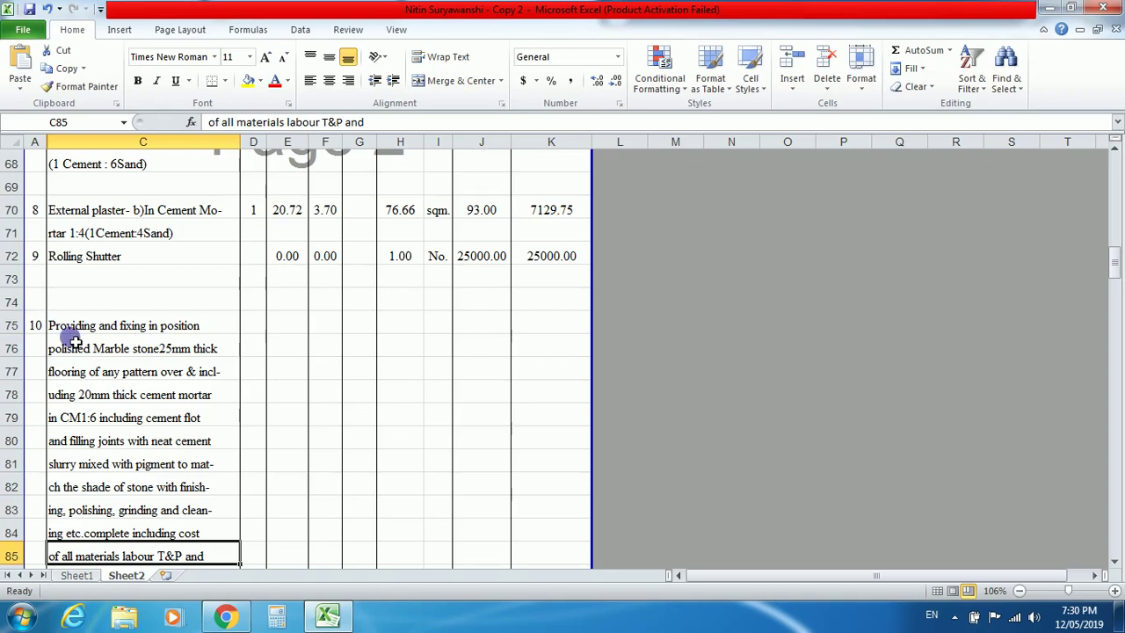
key(Down)
key(Down)
key(Down)
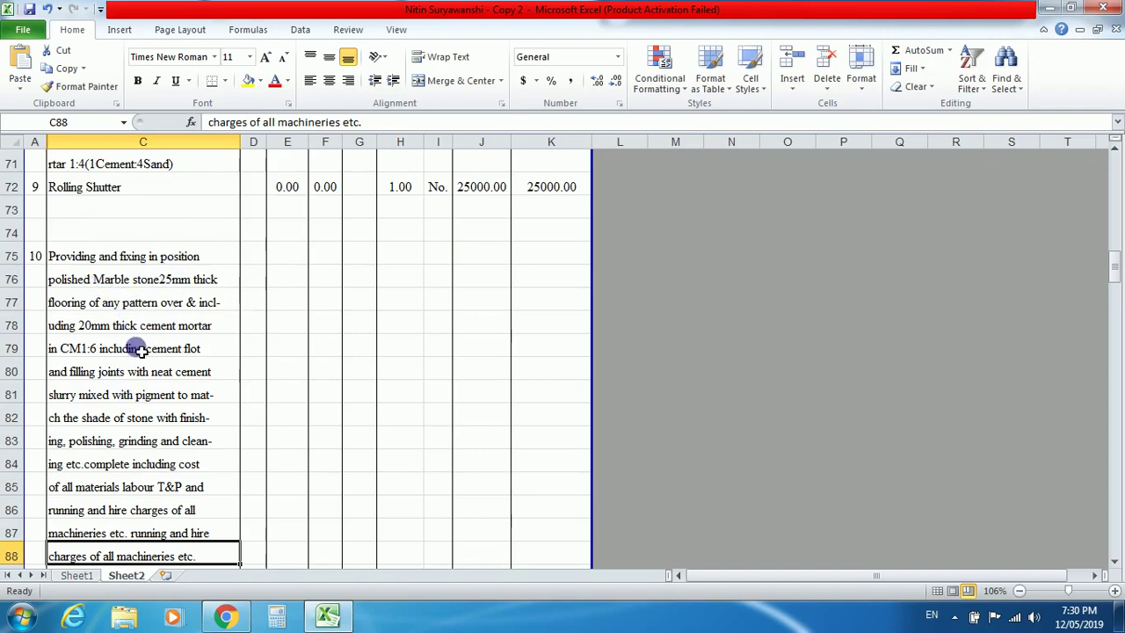
key(Down)
key(Down)
key(Down)
key(Down)
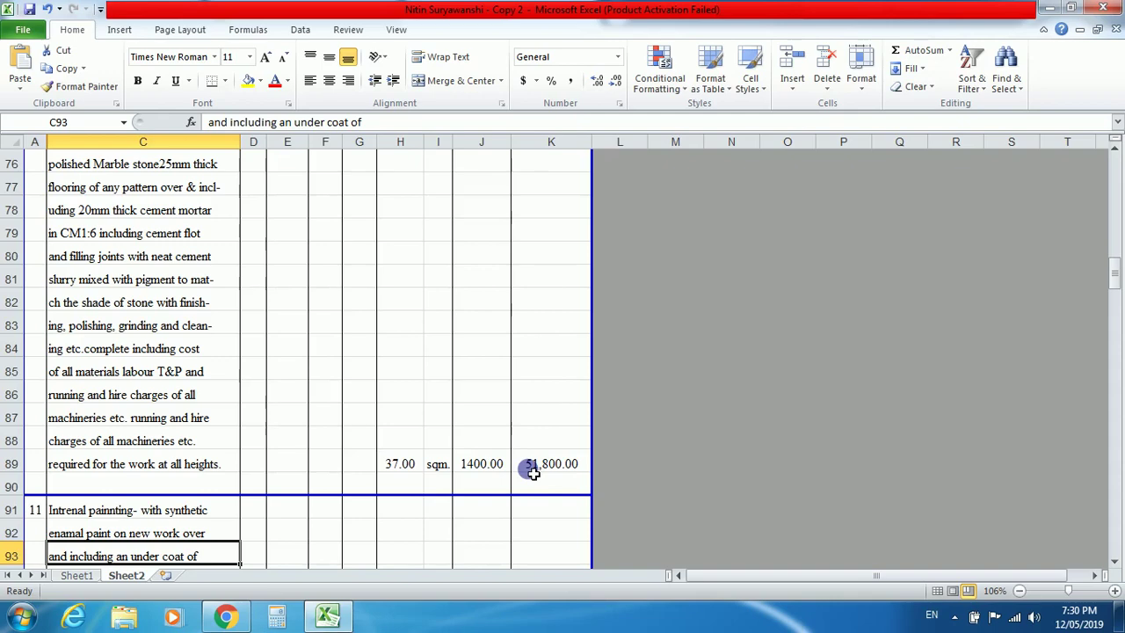
key(Down)
key(Down)
key(Down)
key(Down)
key(Down)
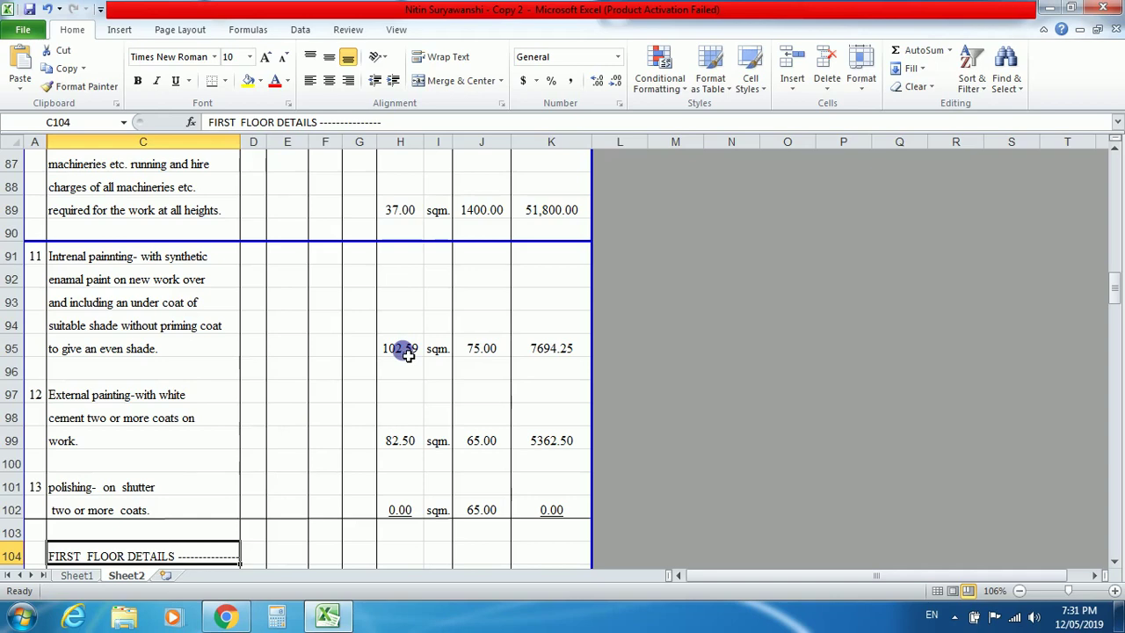
Check painting quantities 102.59 and 82.50, polishing quantity 0 and polishing rate 65
click(406, 353)
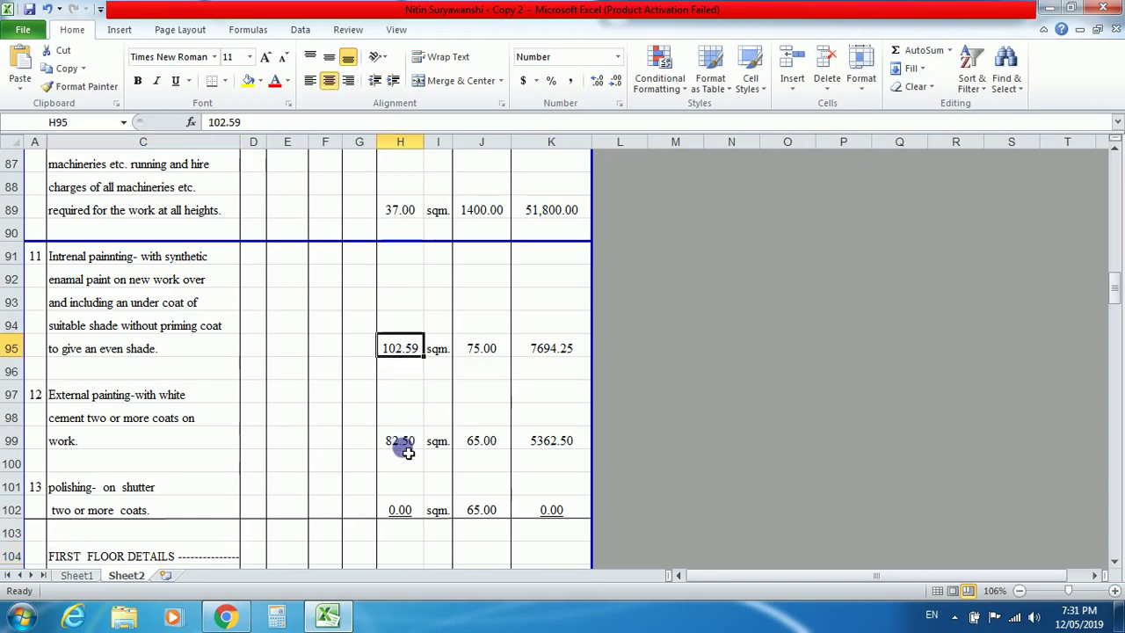
click(404, 446)
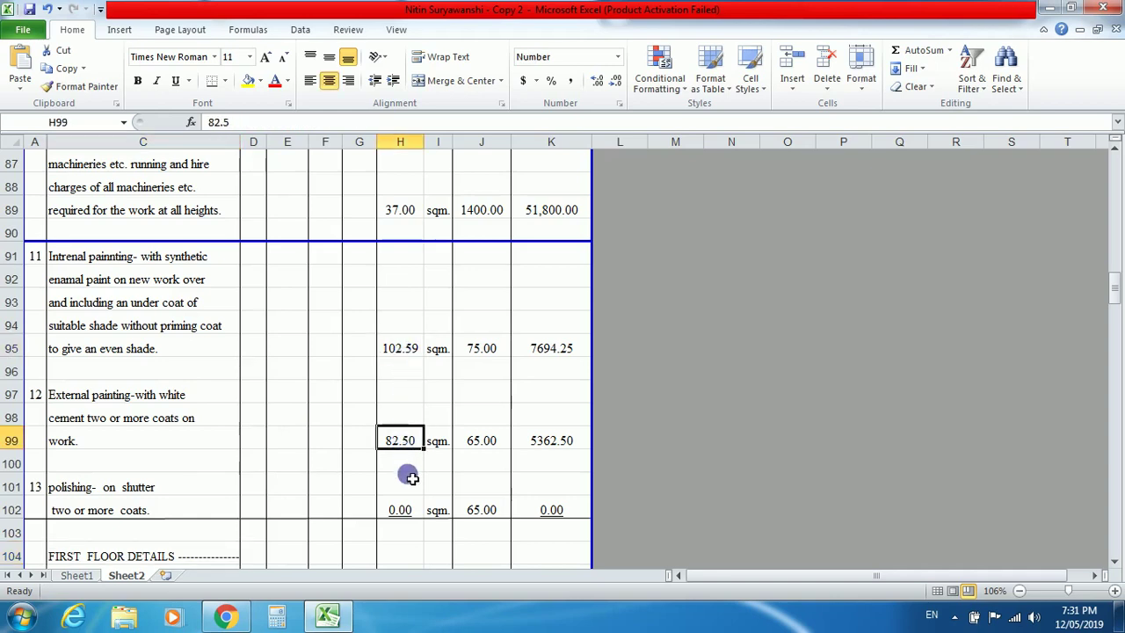
click(408, 511)
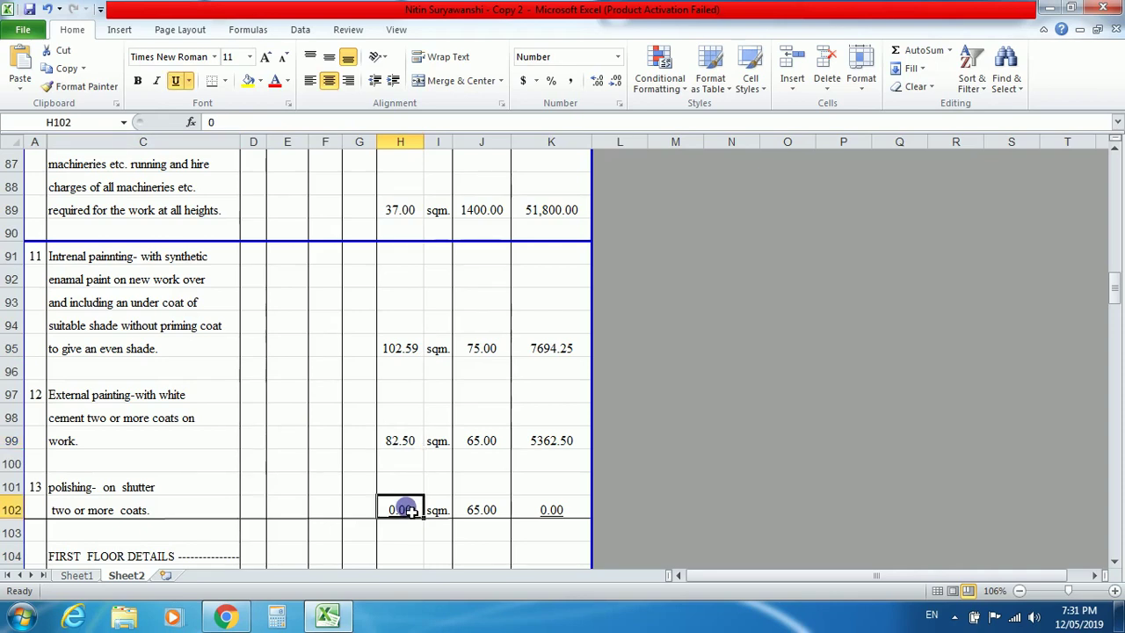
click(483, 511)
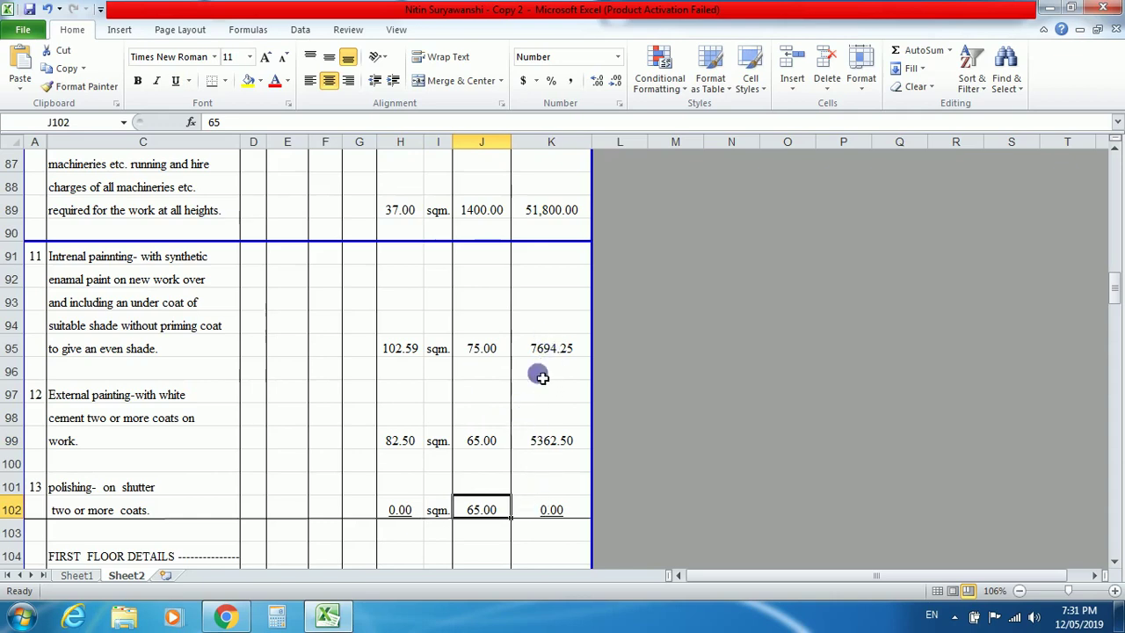
Move into the first floor section to its brick work item totalling 33.11 cum
key(Down)
key(Left)
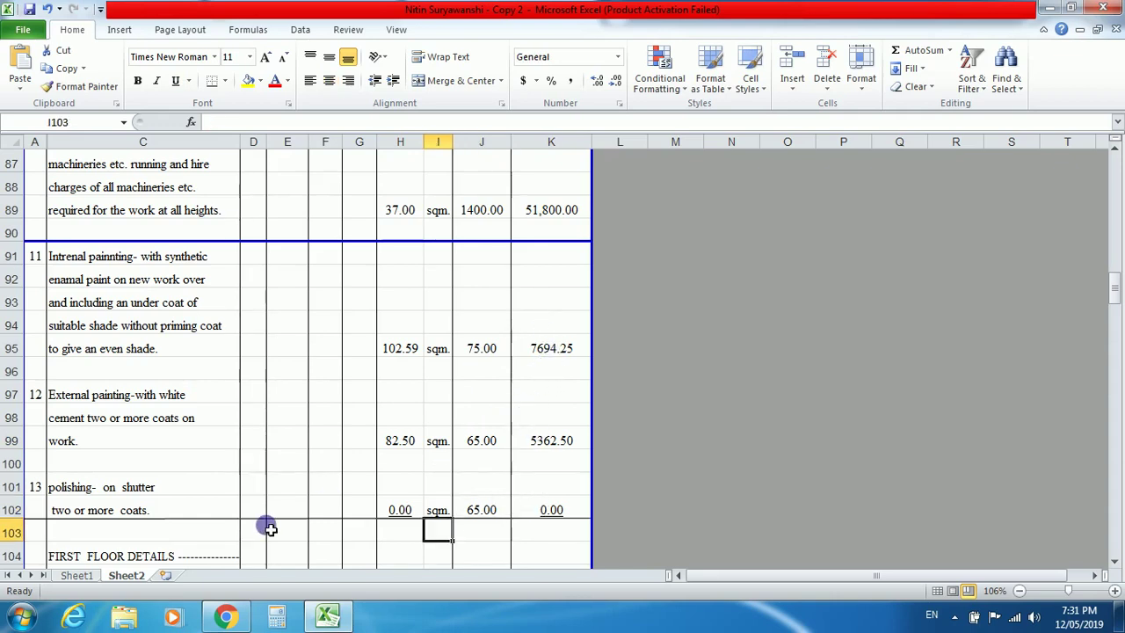
key(Left)
key(Left)
key(Left)
key(Left)
key(Left)
key(Left)
key(Down)
key(Down)
key(Down)
key(Down)
key(Down)
key(Down)
key(Down)
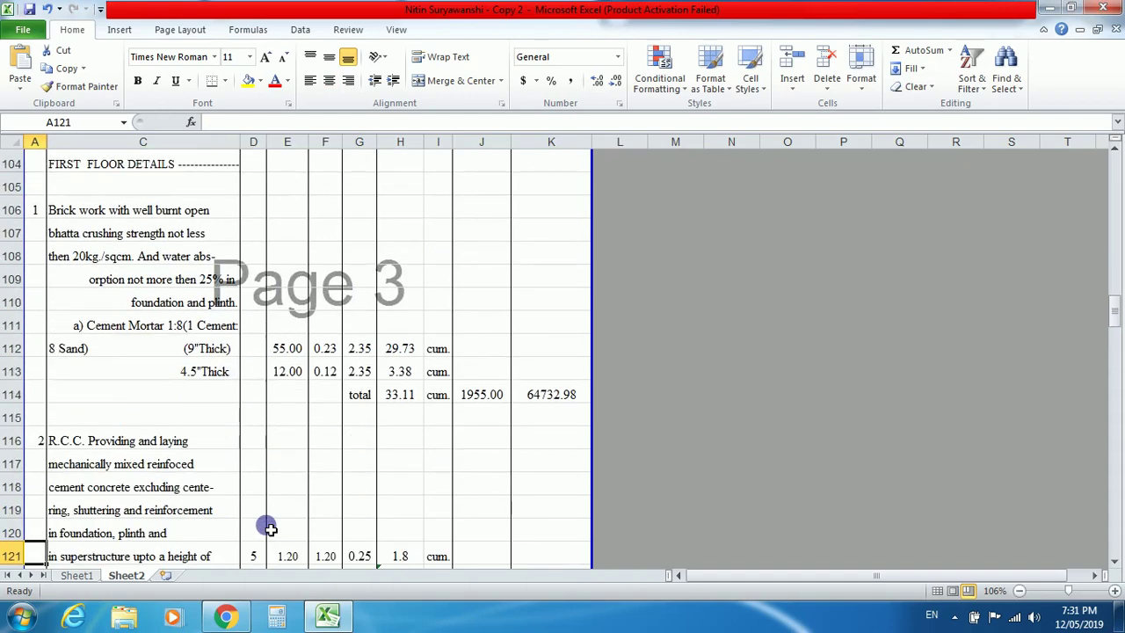
click(104, 233)
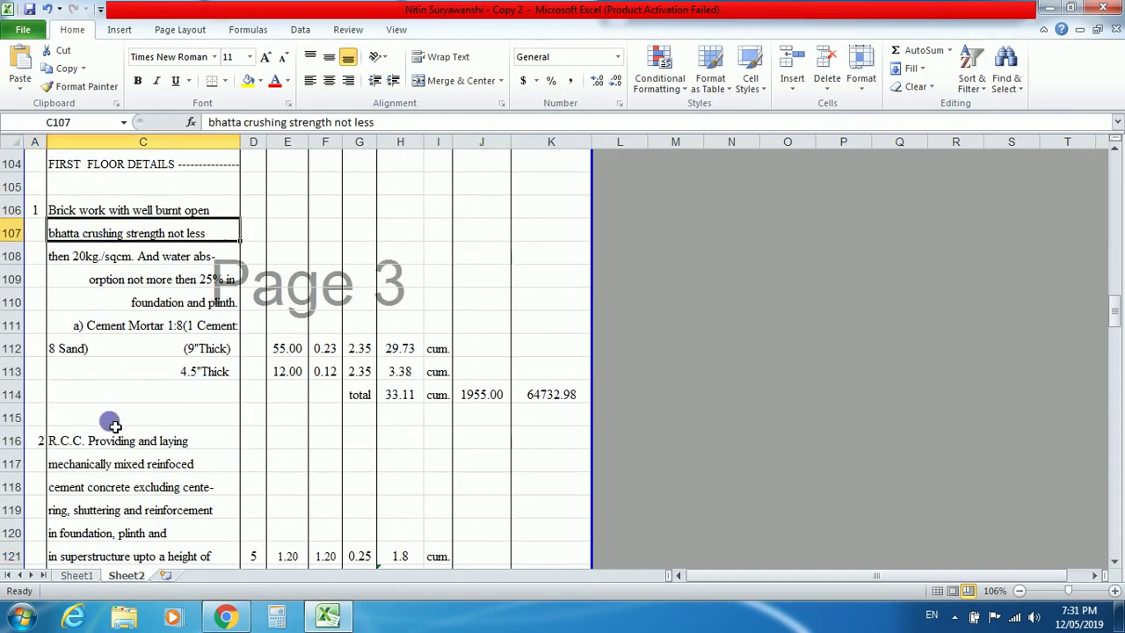
key(Down)
key(Down)
key(Down)
key(Down)
key(Down)
key(Down)
key(Down)
key(Down)
key(Down)
key(Down)
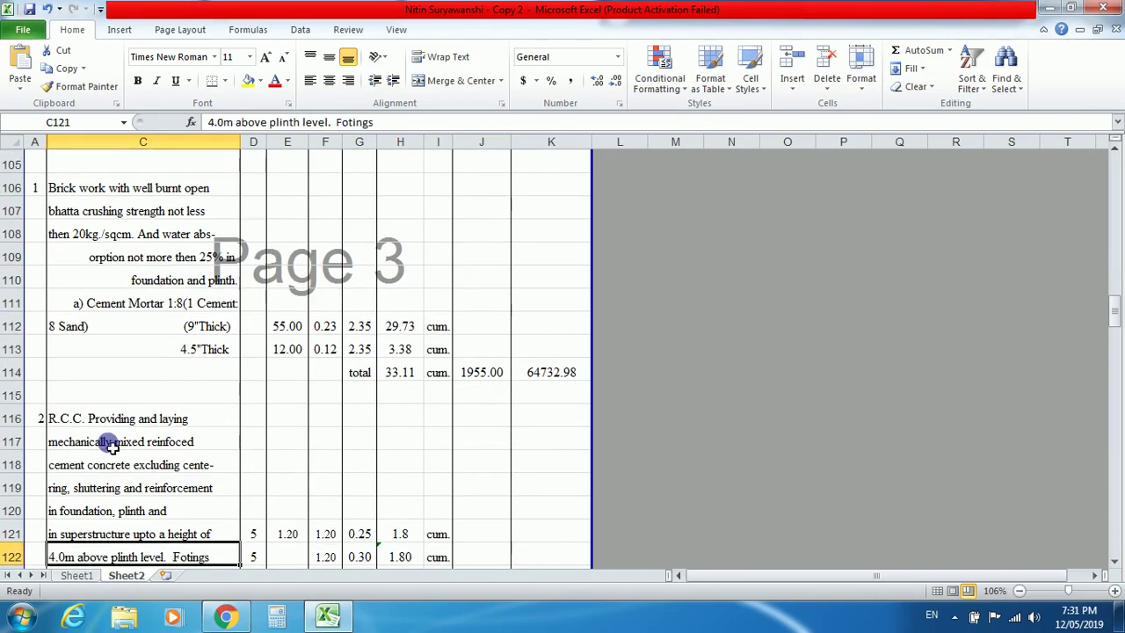
key(Down)
key(Down)
key(Down)
key(Down)
key(Down)
key(Down)
key(Down)
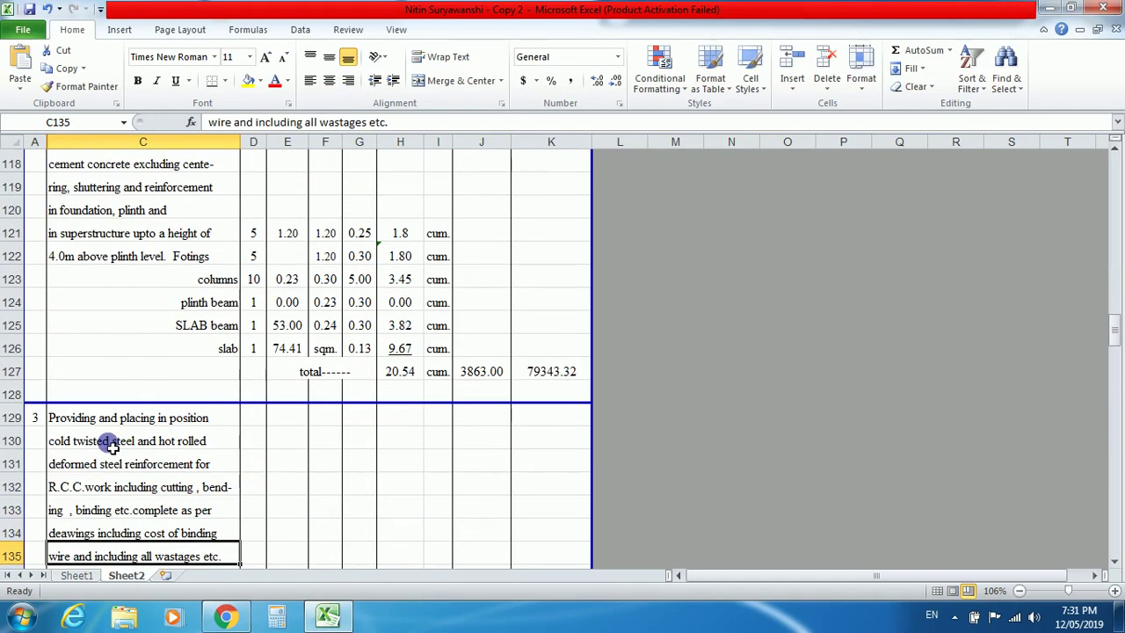
click(115, 420)
key(Down)
key(Down)
key(Down)
key(Down)
key(Down)
key(Down)
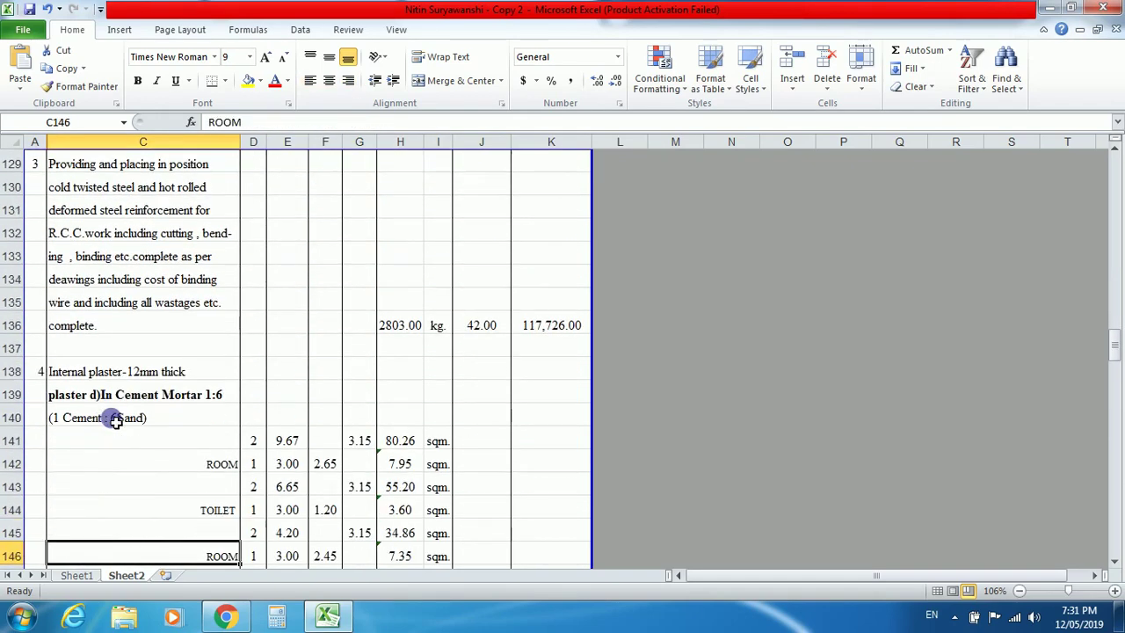
key(Down)
key(Down)
key(Down)
key(Down)
key(Down)
key(Down)
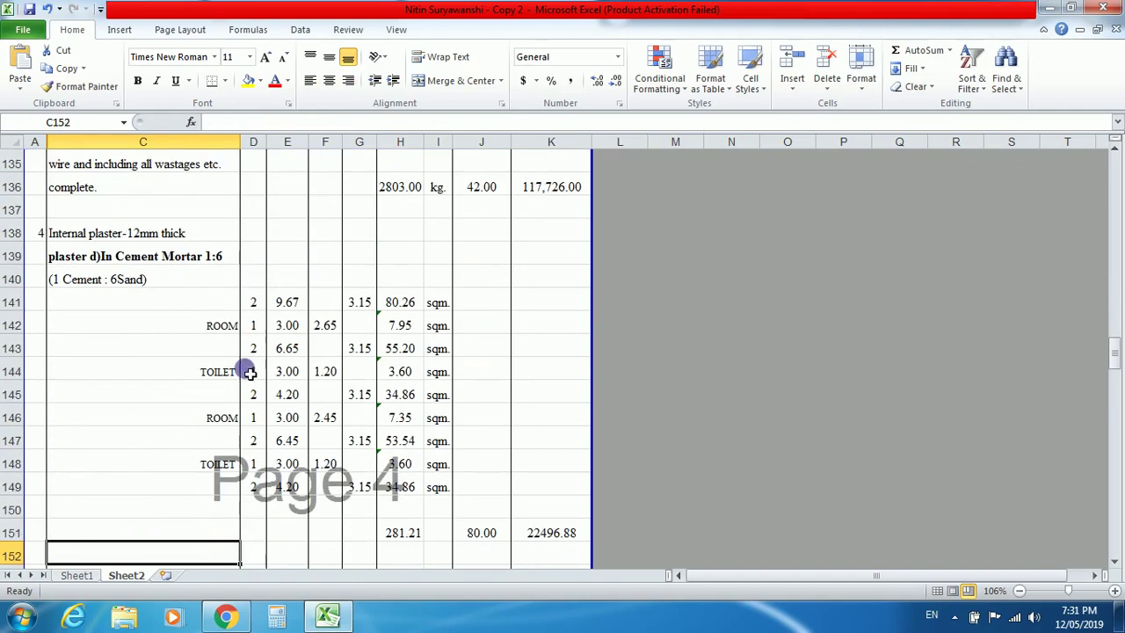
key(Down)
key(Down)
key(Down)
key(Down)
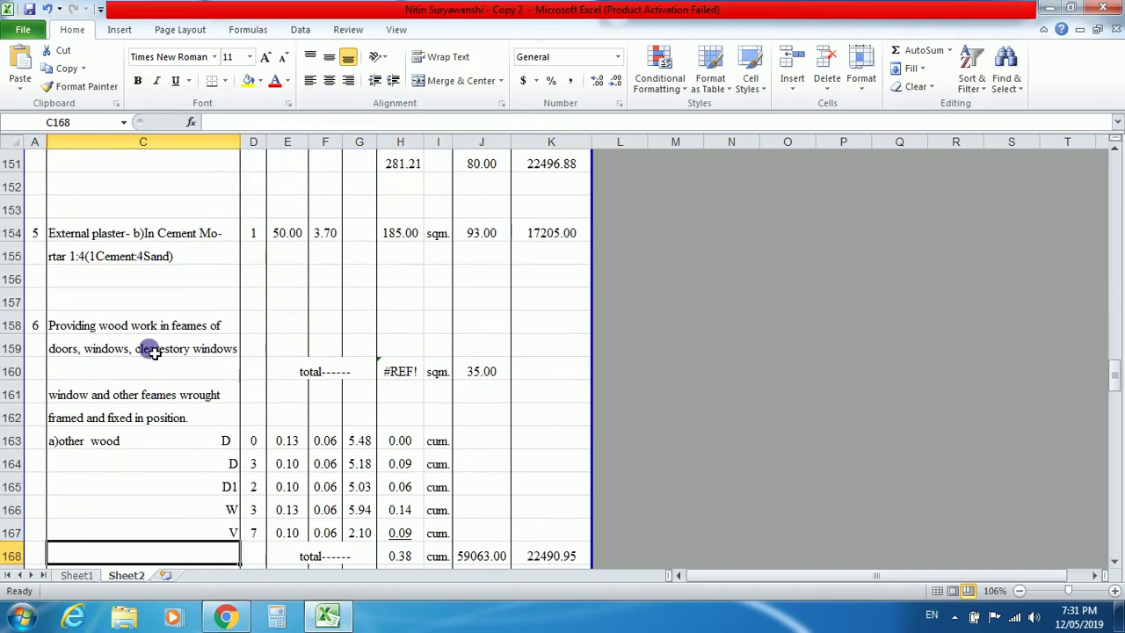
key(Down)
key(Down)
key(Down)
key(Down)
key(Down)
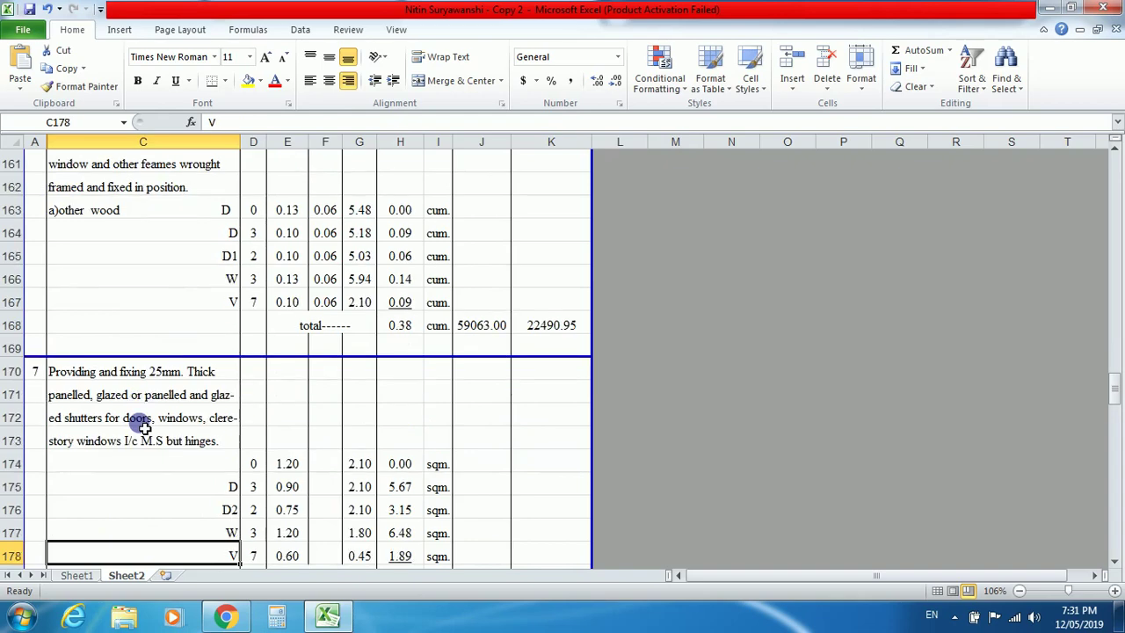
key(Down)
key(Down)
key(Down)
key(Down)
key(Down)
key(Down)
key(Down)
key(Down)
key(Down)
key(Down)
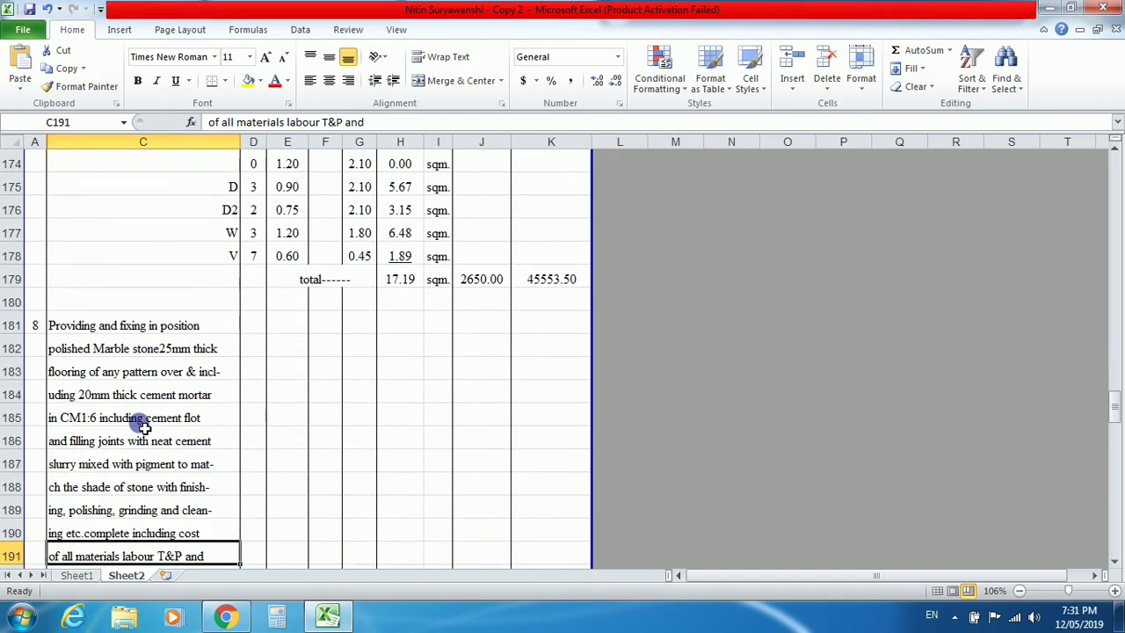
key(Down)
key(Down)
key(Down)
key(Down)
key(Down)
key(Down)
key(Down)
key(Down)
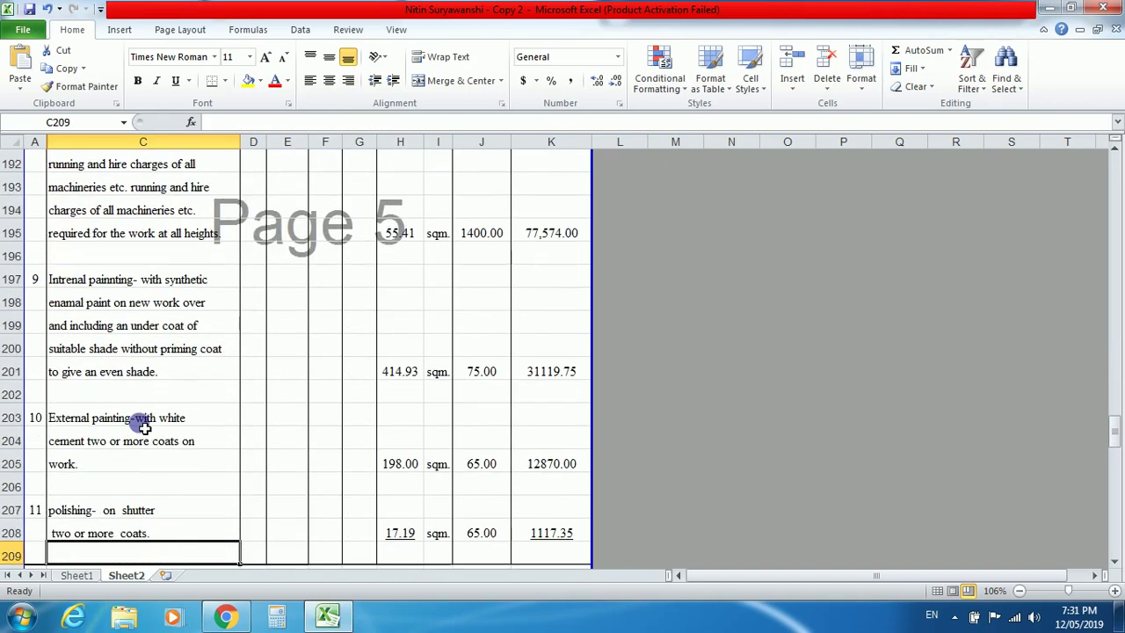
key(Down)
key(Down)
key(Down)
key(Down)
key(Down)
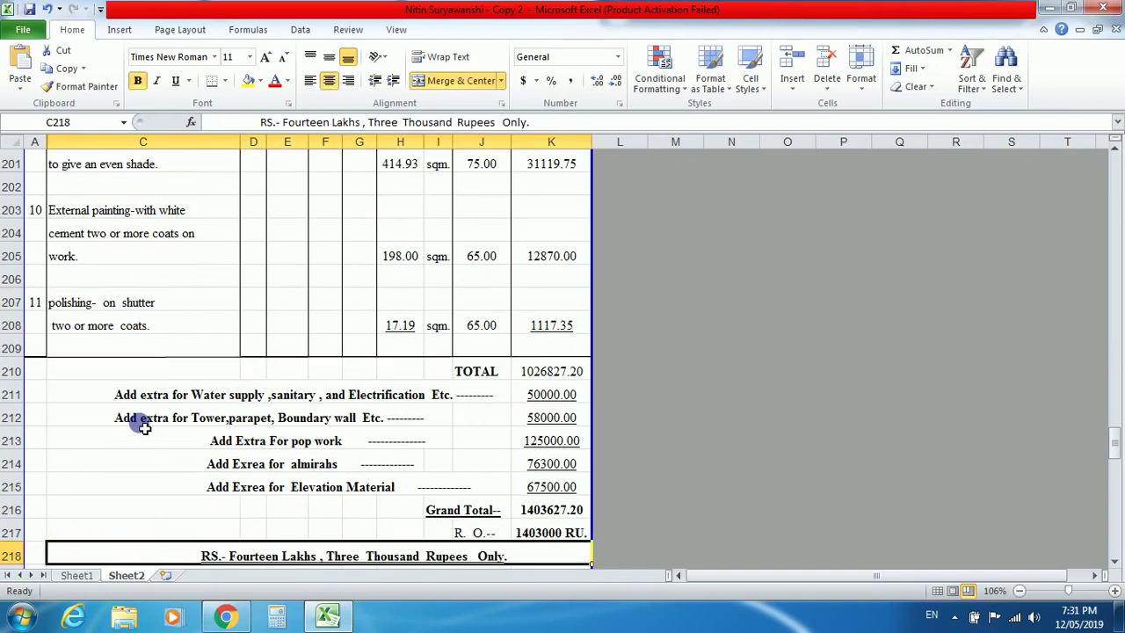
key(Up)
key(Up)
key(Up)
key(Up)
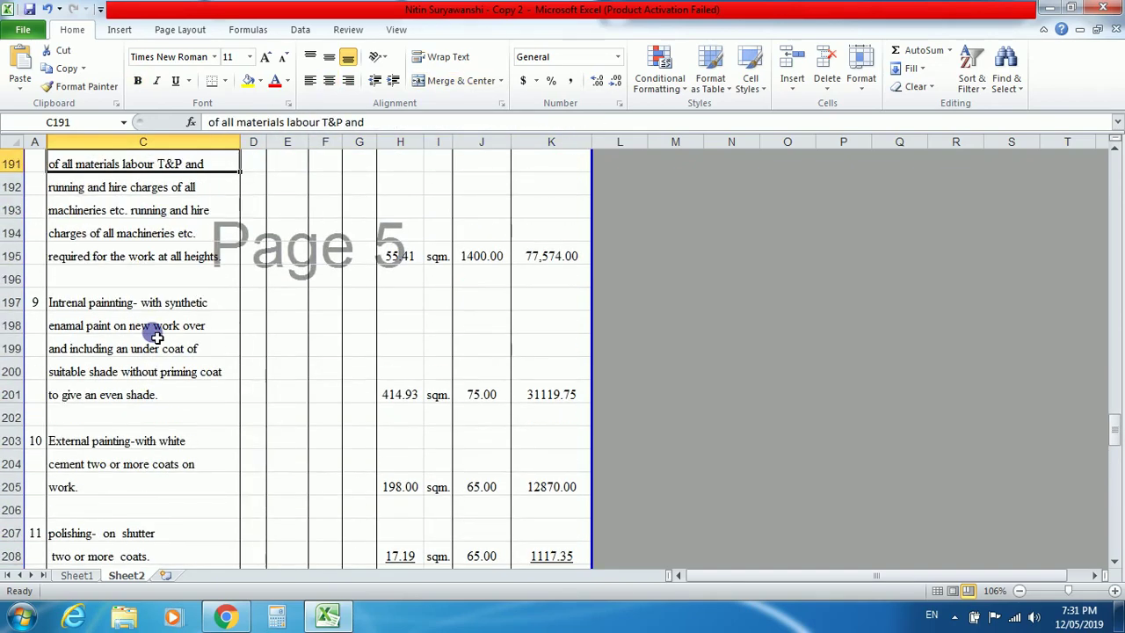
key(Down)
key(Down)
key(Down)
key(Down)
key(Down)
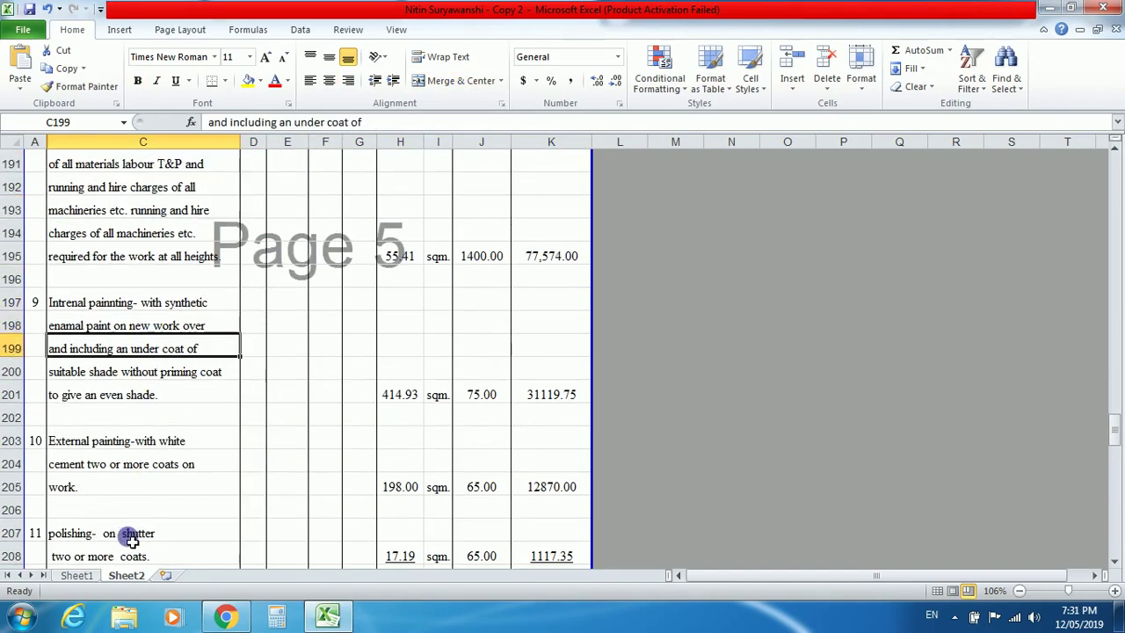
key(Down)
key(Down)
key(Down)
key(Down)
key(Down)
key(Down)
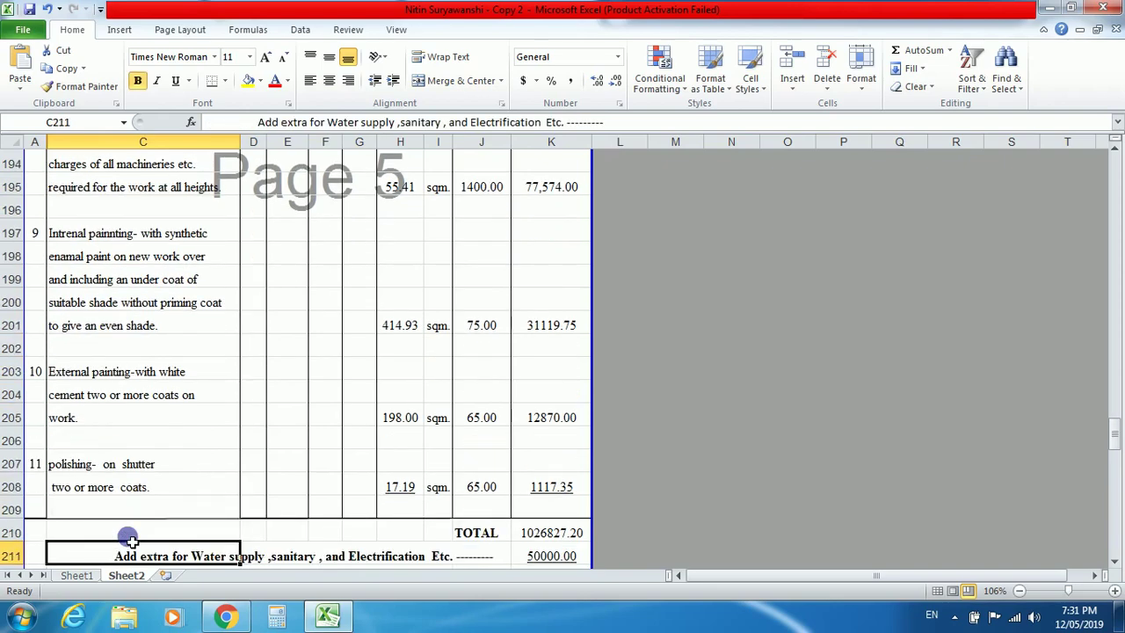
key(Down)
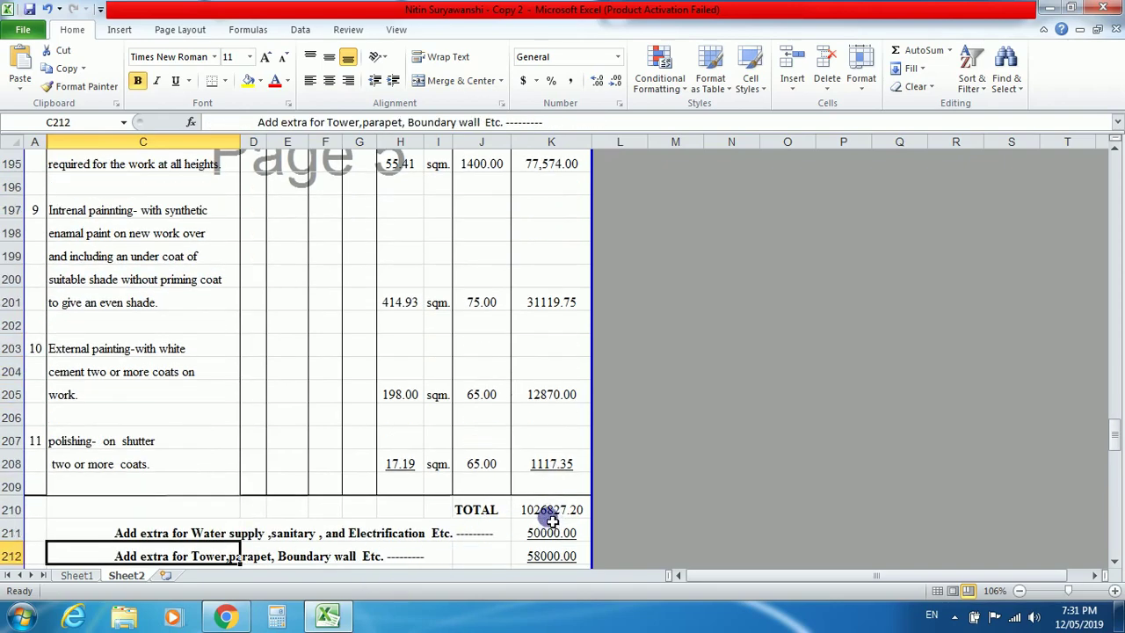
click(551, 514)
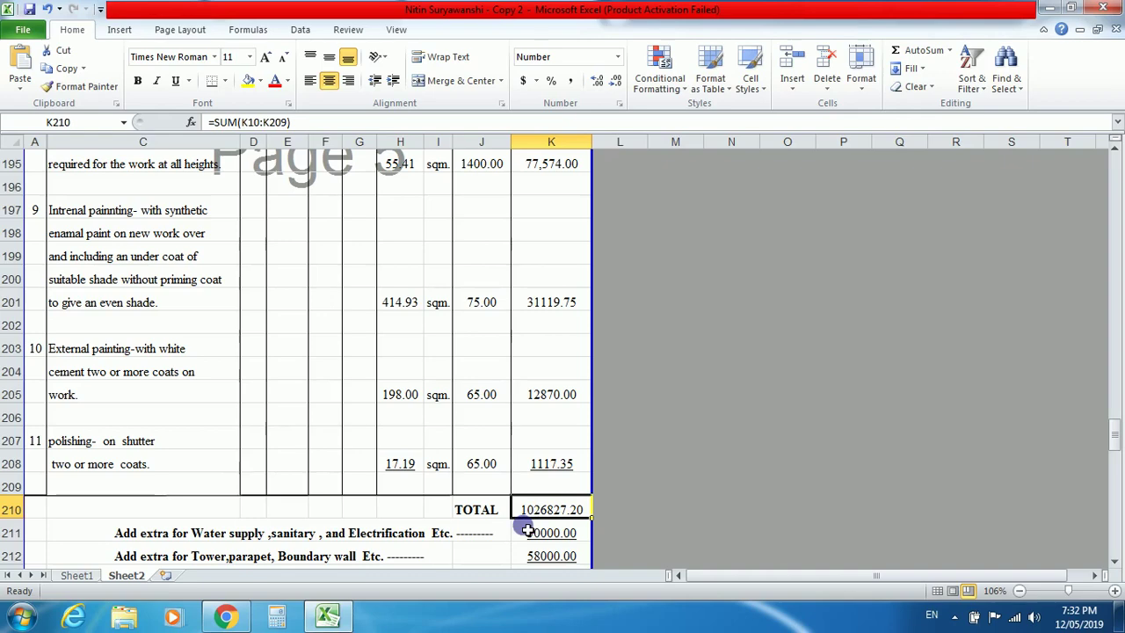
click(527, 530)
key(Down)
key(Down)
key(Down)
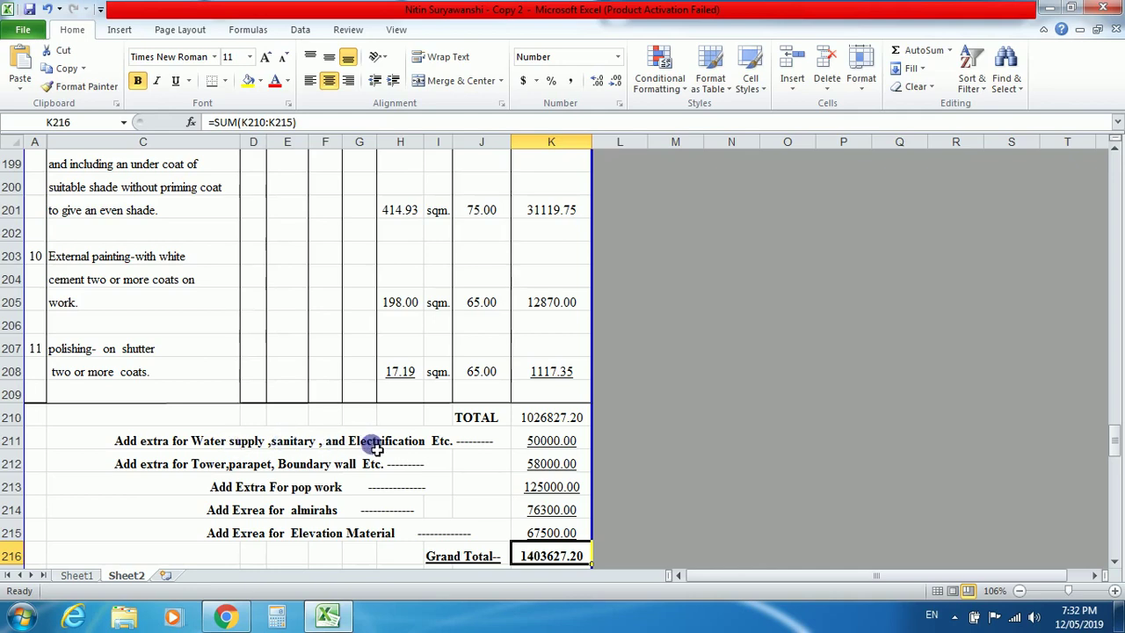
click(533, 441)
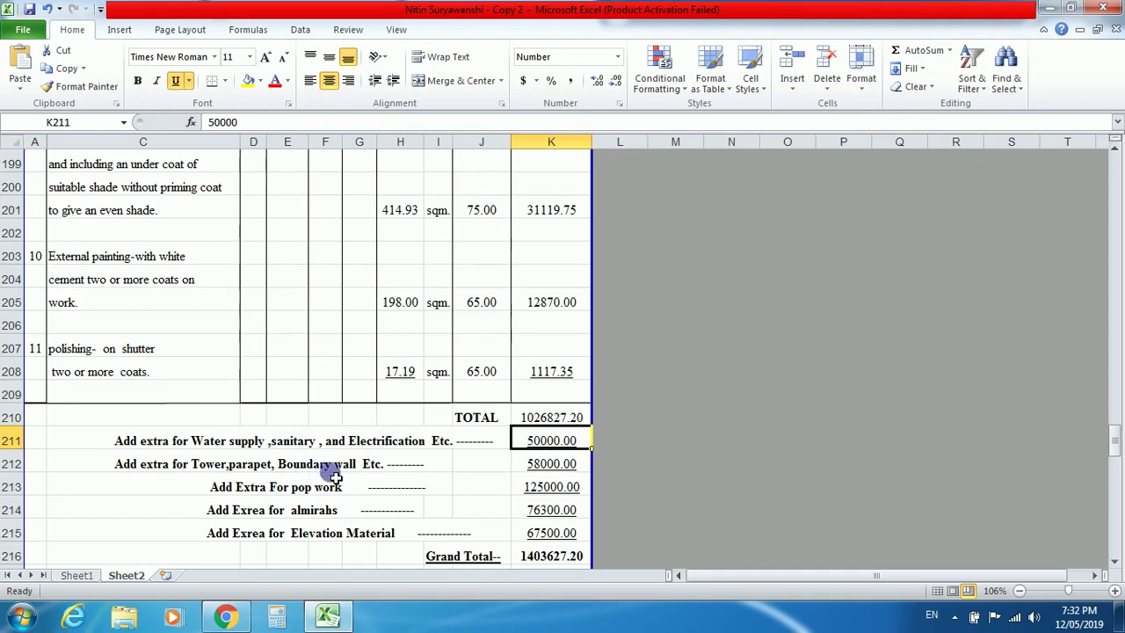
click(553, 465)
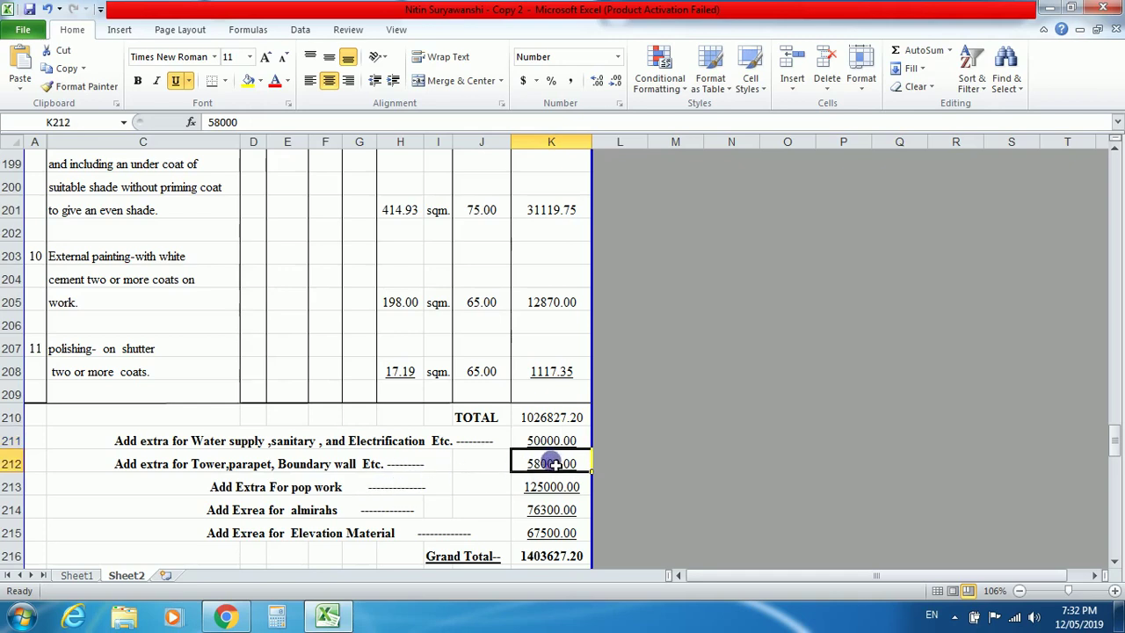
click(356, 493)
click(531, 493)
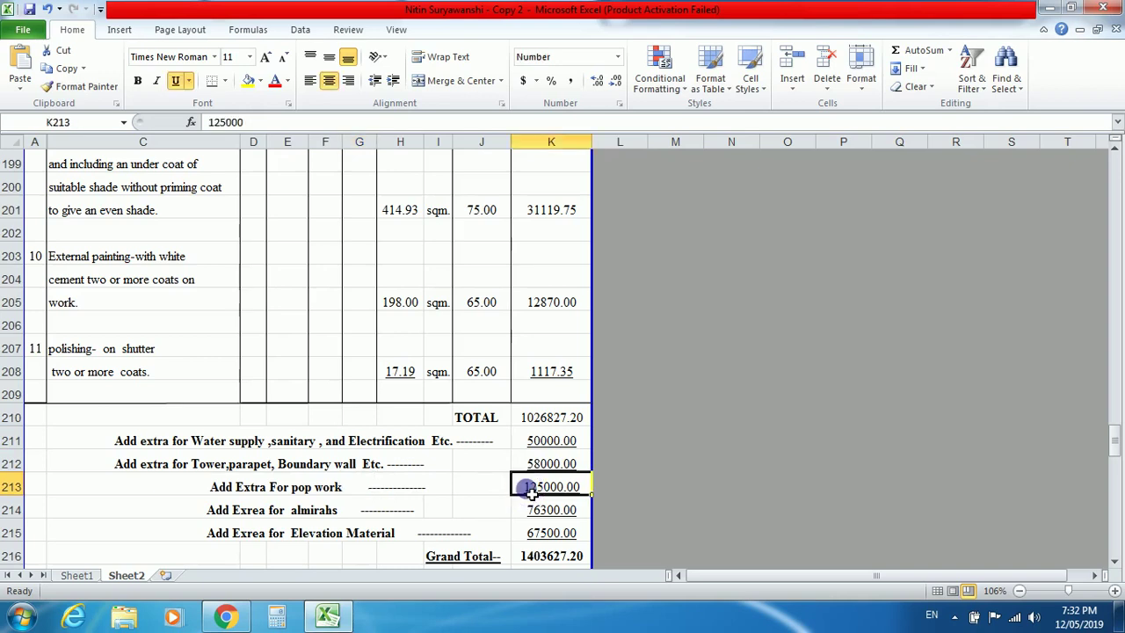
click(542, 517)
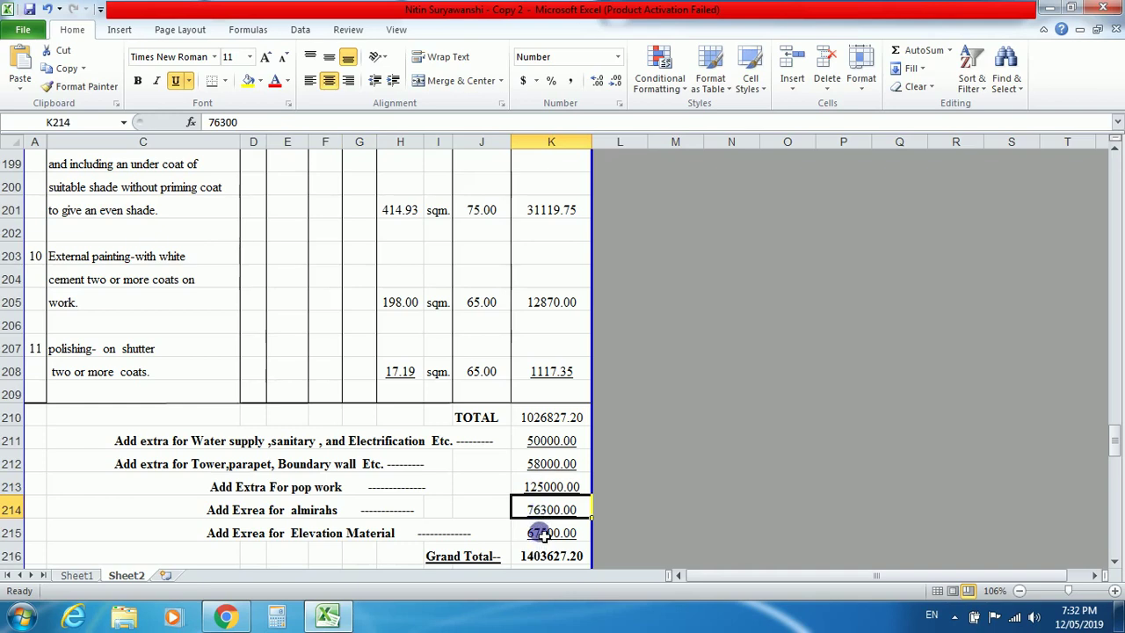
click(546, 533)
key(Down)
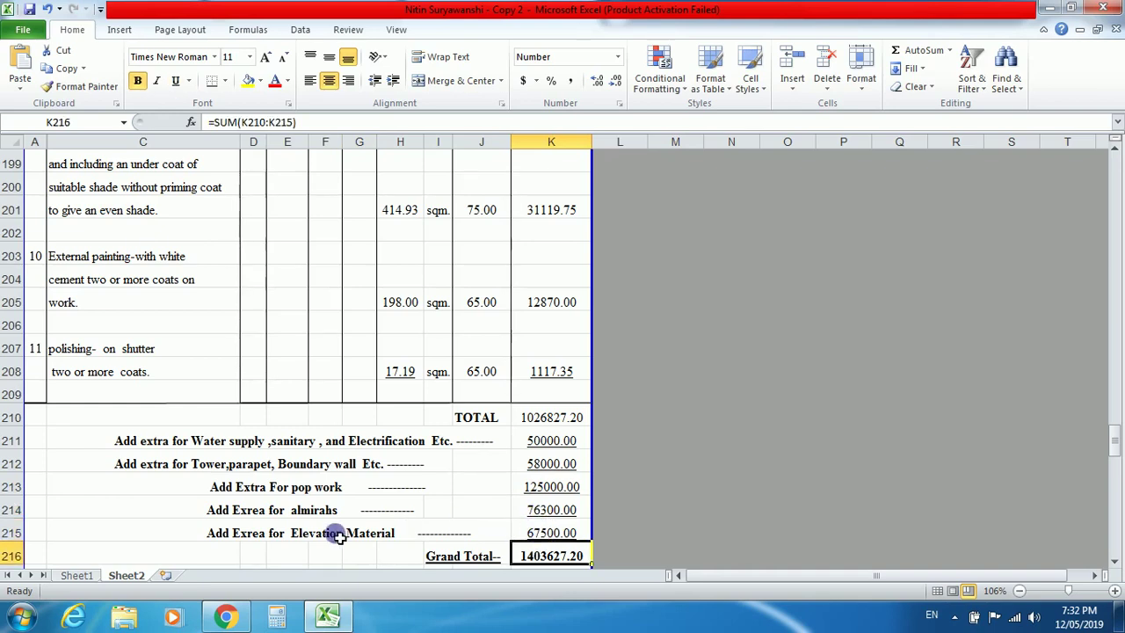
key(Down)
key(Down)
key(Down)
key(ctrl+Up)
key(Up)
key(Up)
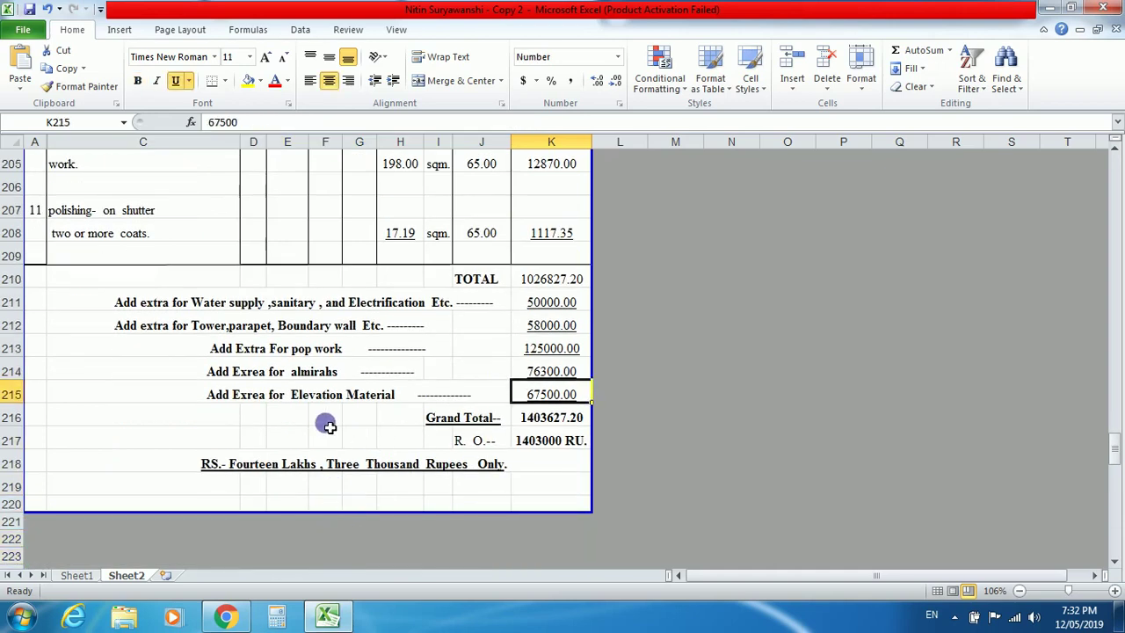
key(Down)
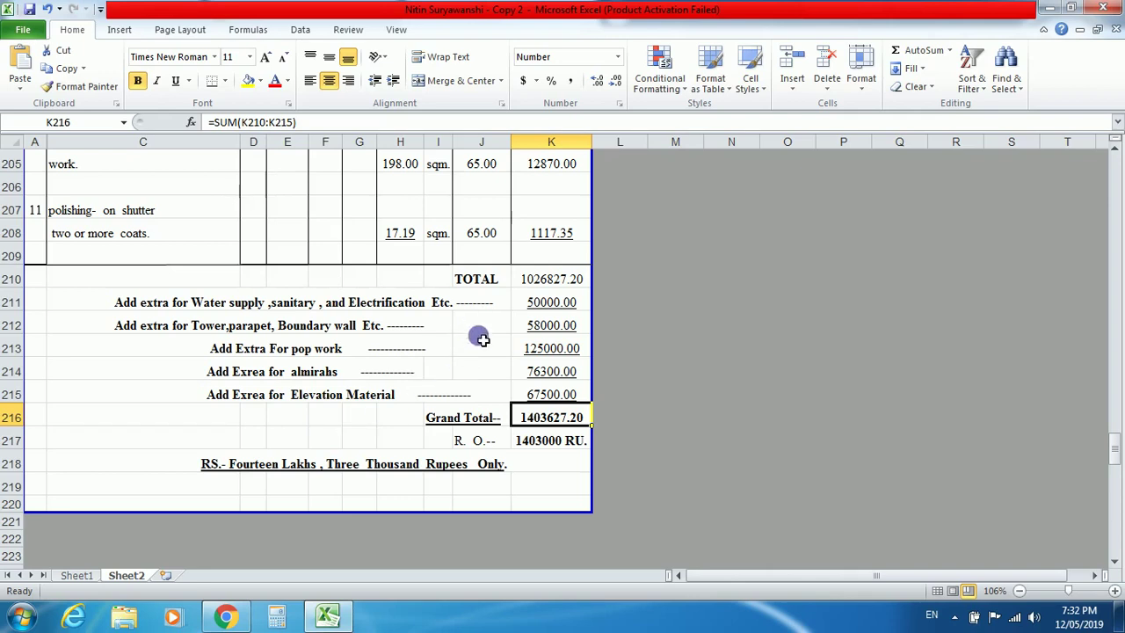
key(Down)
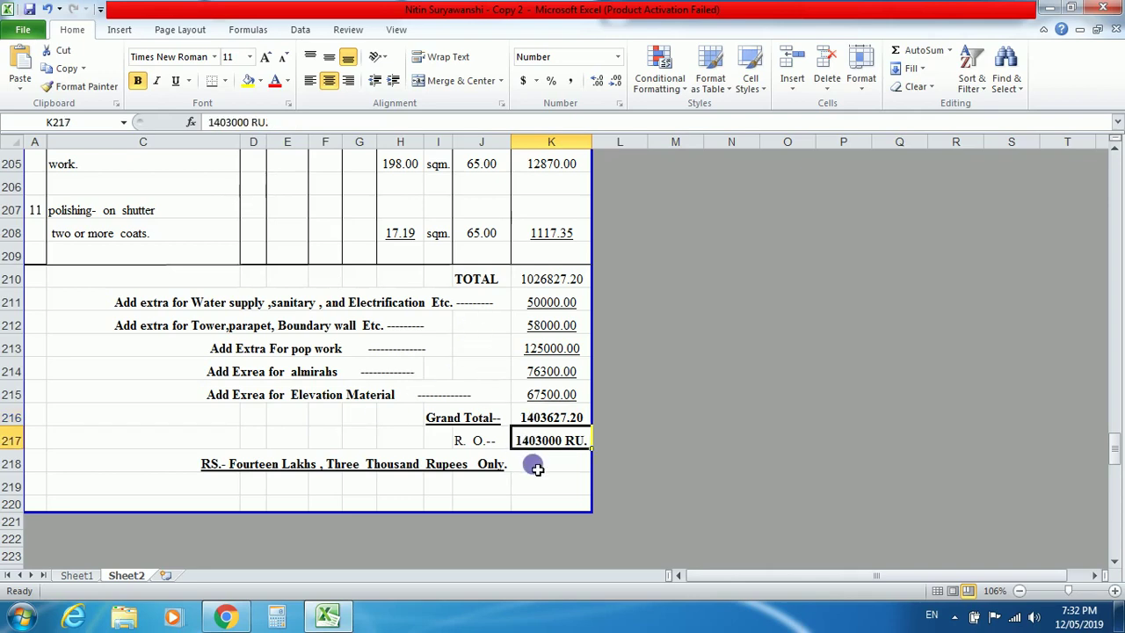